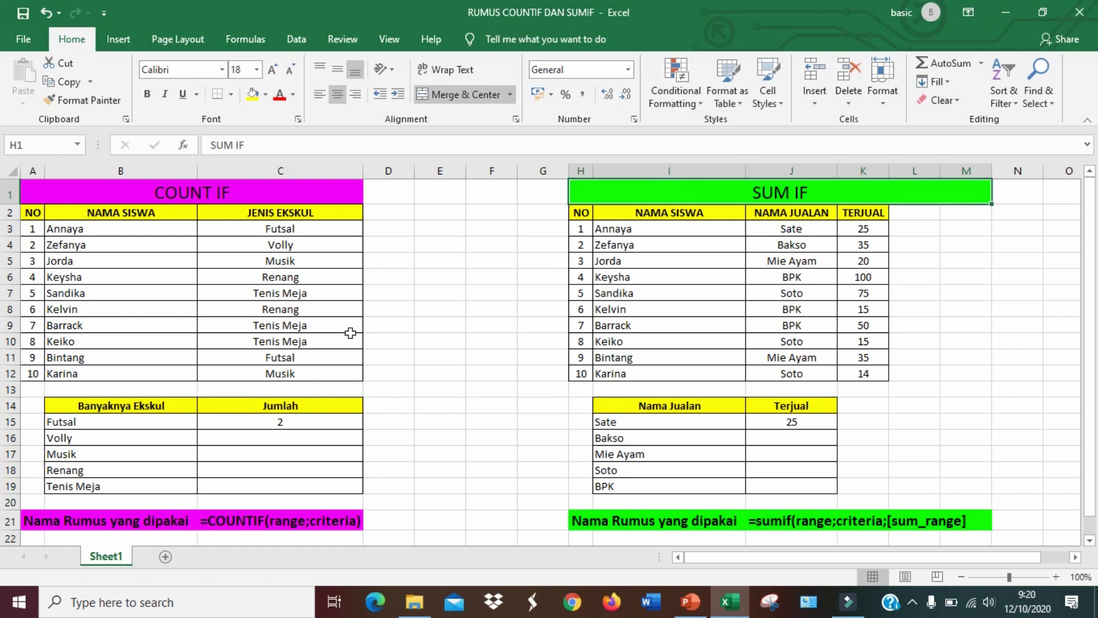
- Try filling the Futsal count formula from C15 down through C19, and undo the fill
click(320, 420)
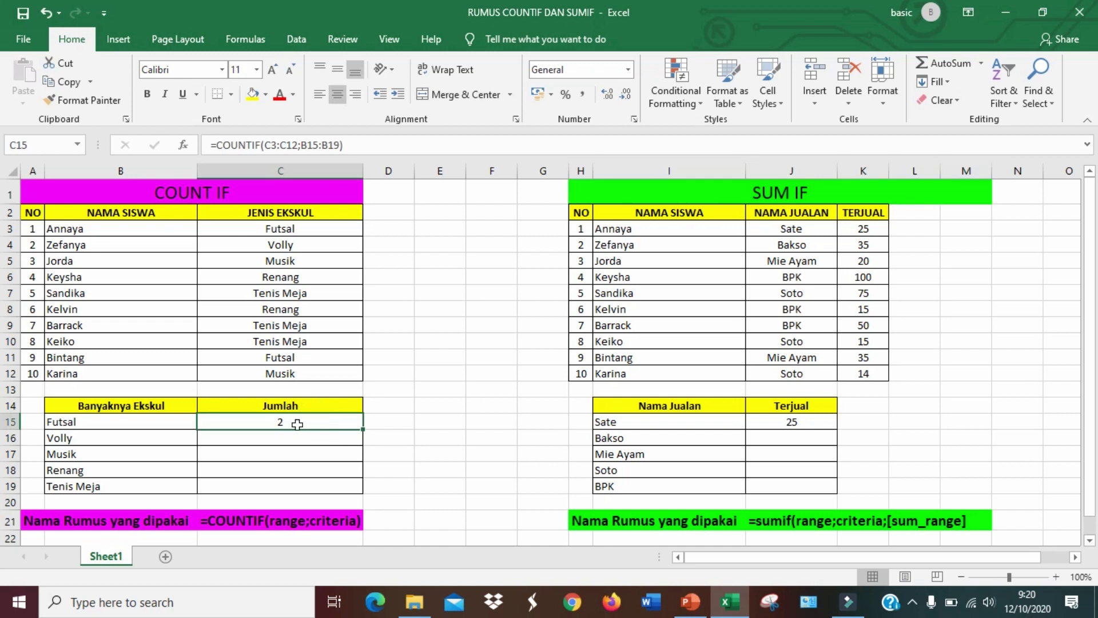
drag(298, 437, 301, 486)
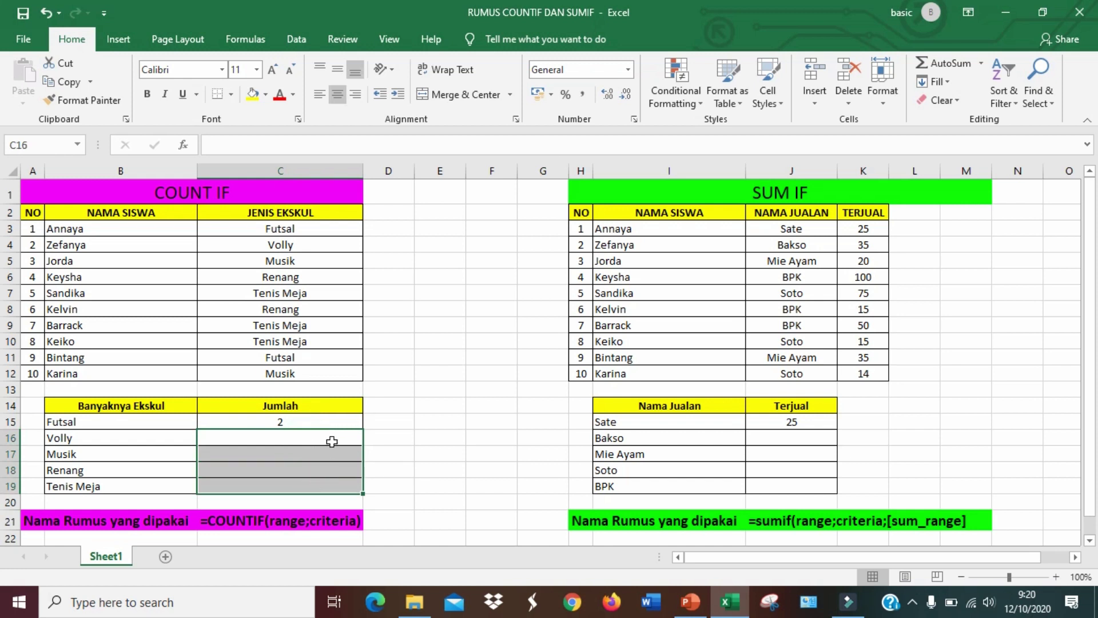
click(345, 421)
drag(364, 429, 364, 492)
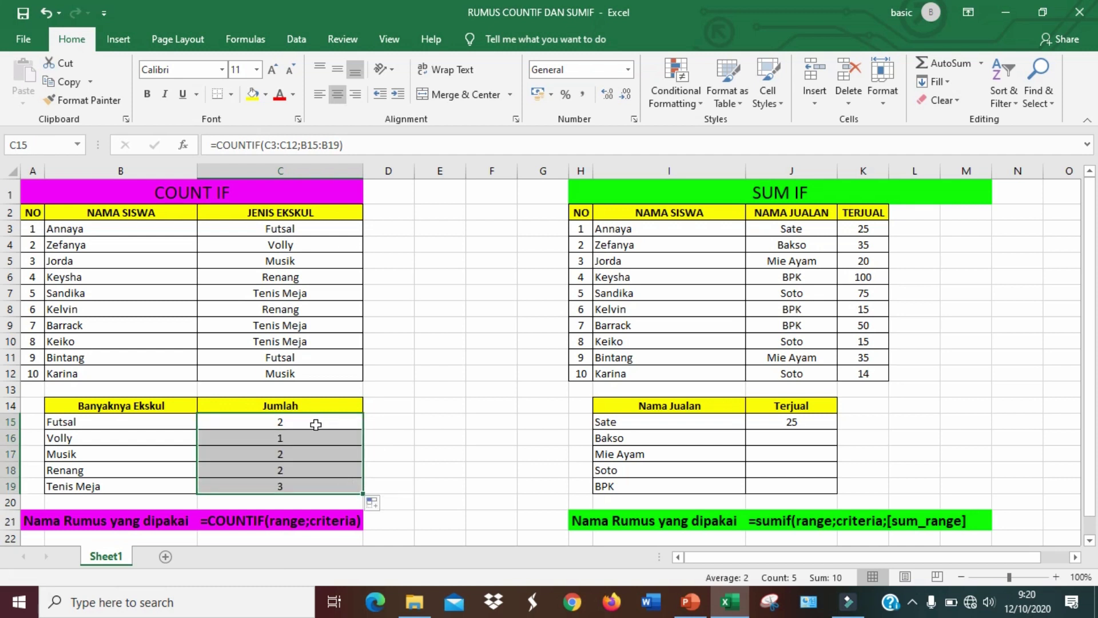
key(ctrl+z)
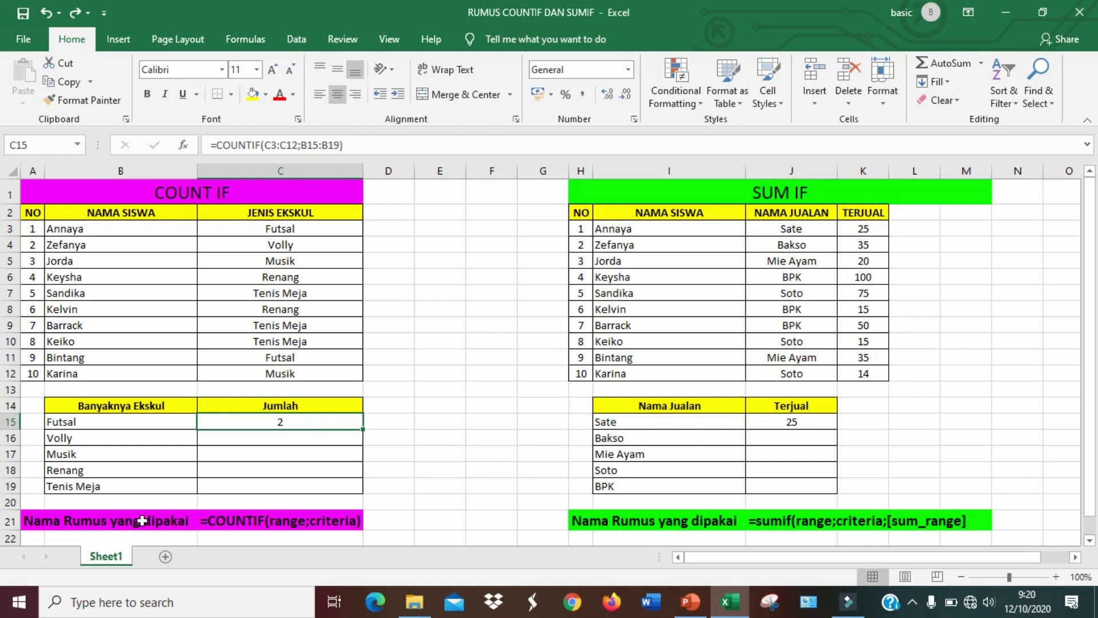
- Examine the COUNTIF syntax in C21 alongside the activity range C3:C12 and the criteria cells B15:B19
click(209, 519)
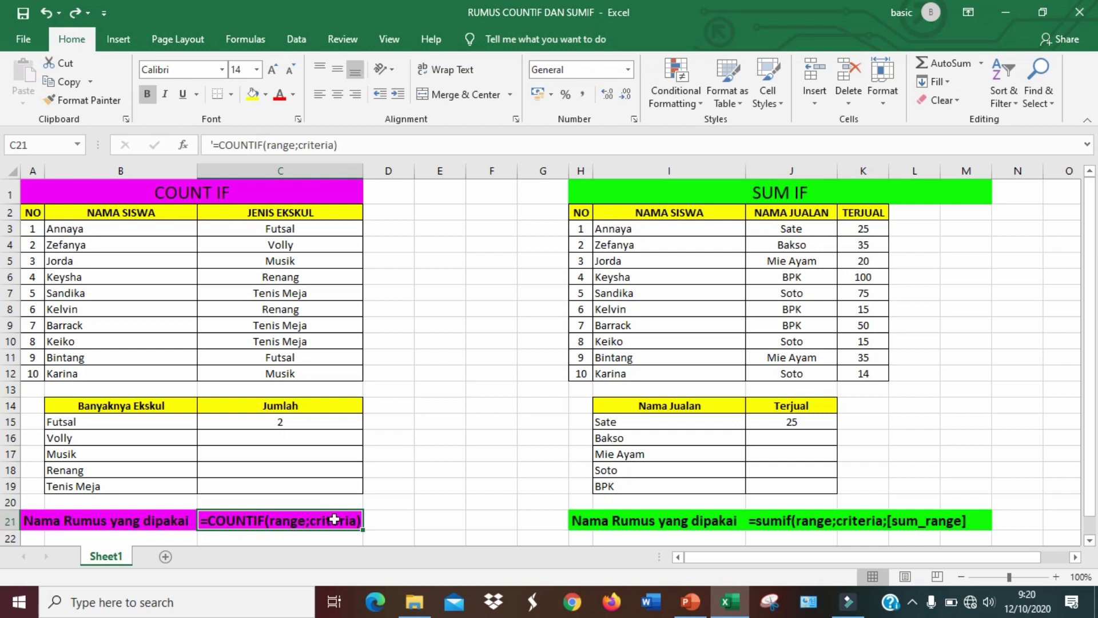
drag(312, 229, 315, 369)
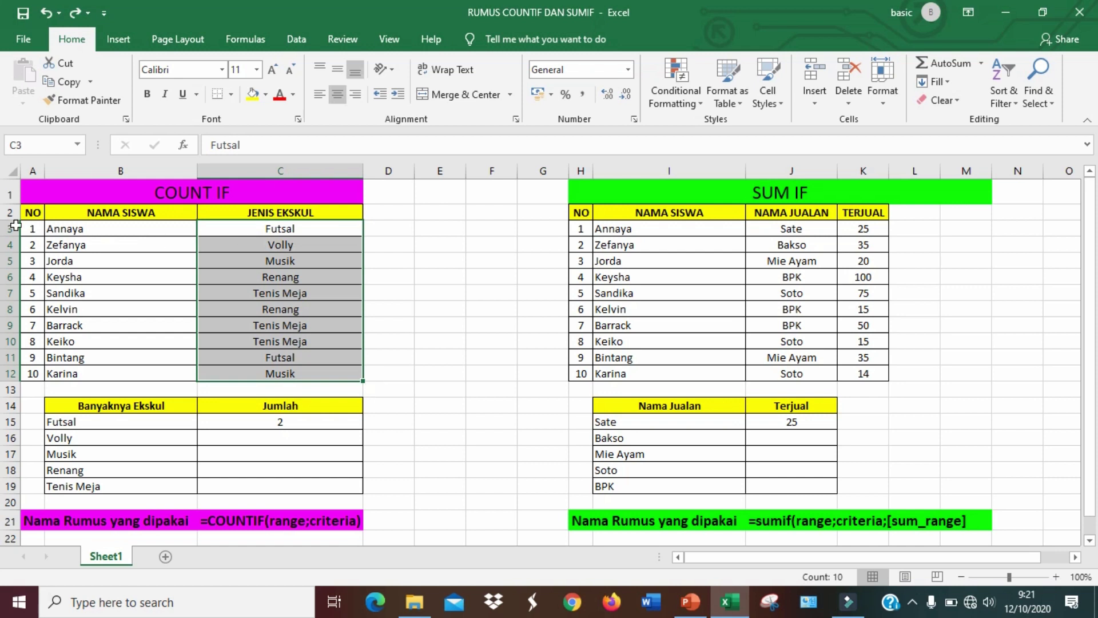
drag(32, 212, 280, 382)
drag(91, 405, 302, 487)
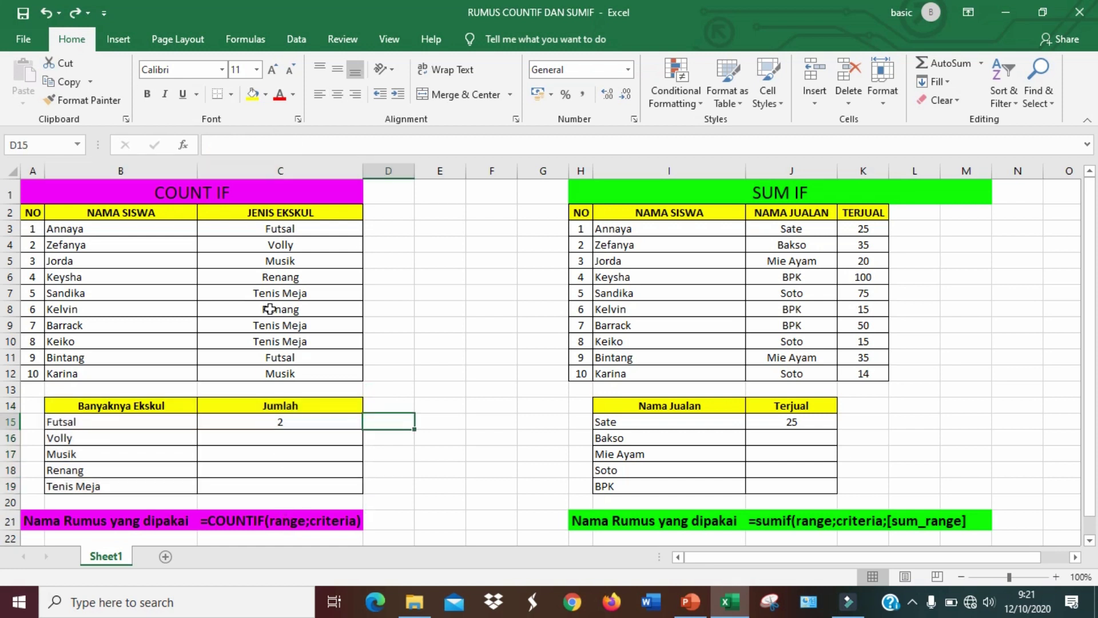
drag(300, 230, 289, 375)
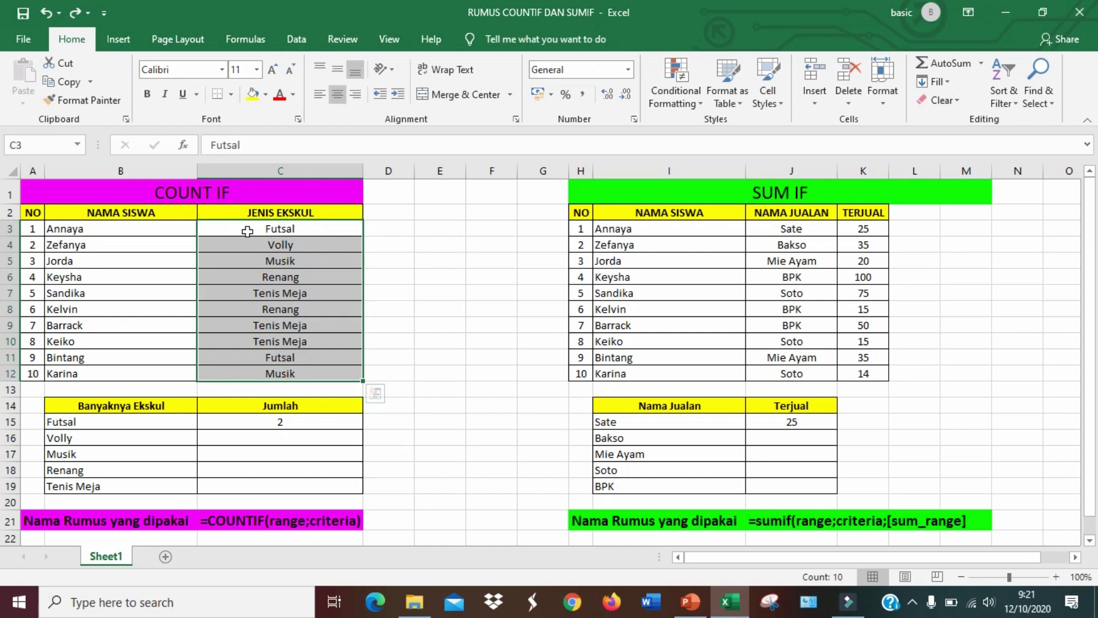
drag(272, 228, 282, 374)
drag(112, 421, 112, 485)
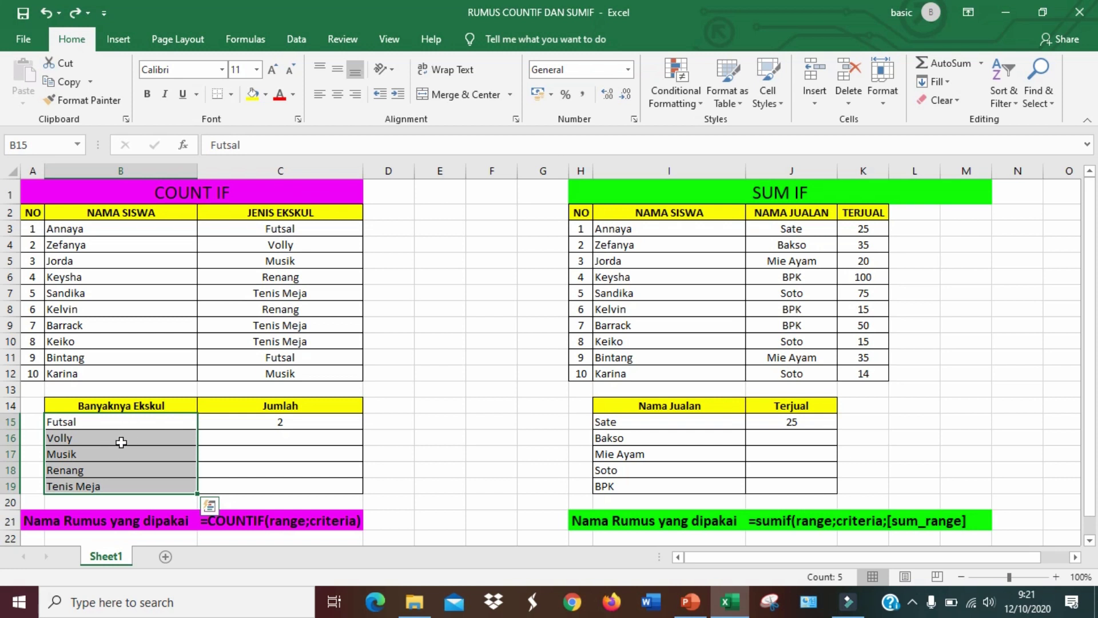
drag(323, 223, 312, 359)
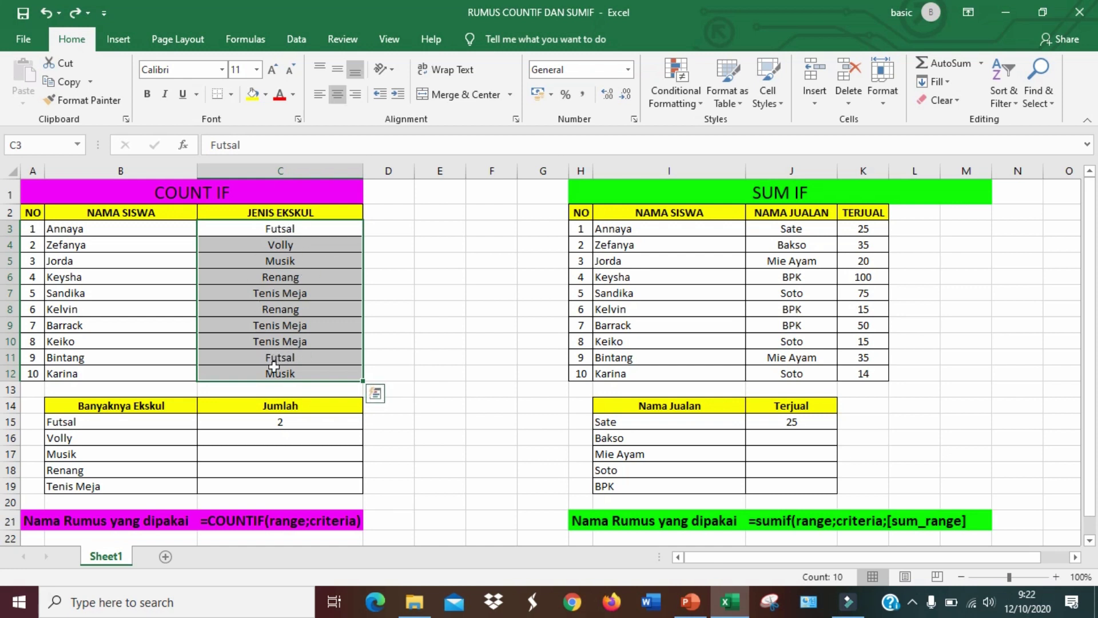
click(302, 231)
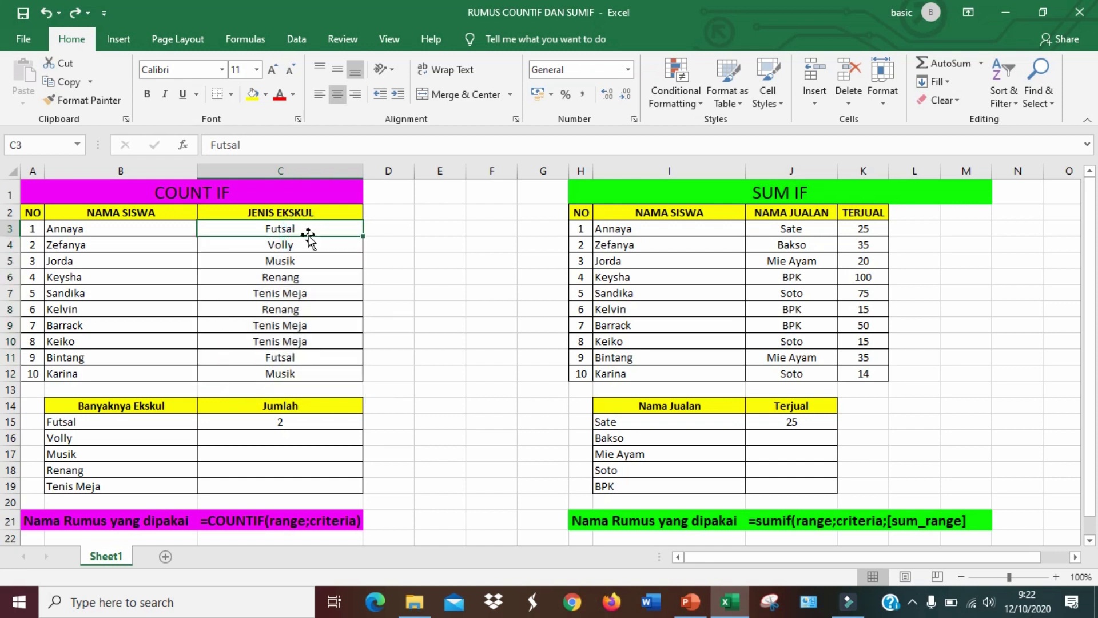
drag(142, 423, 147, 486)
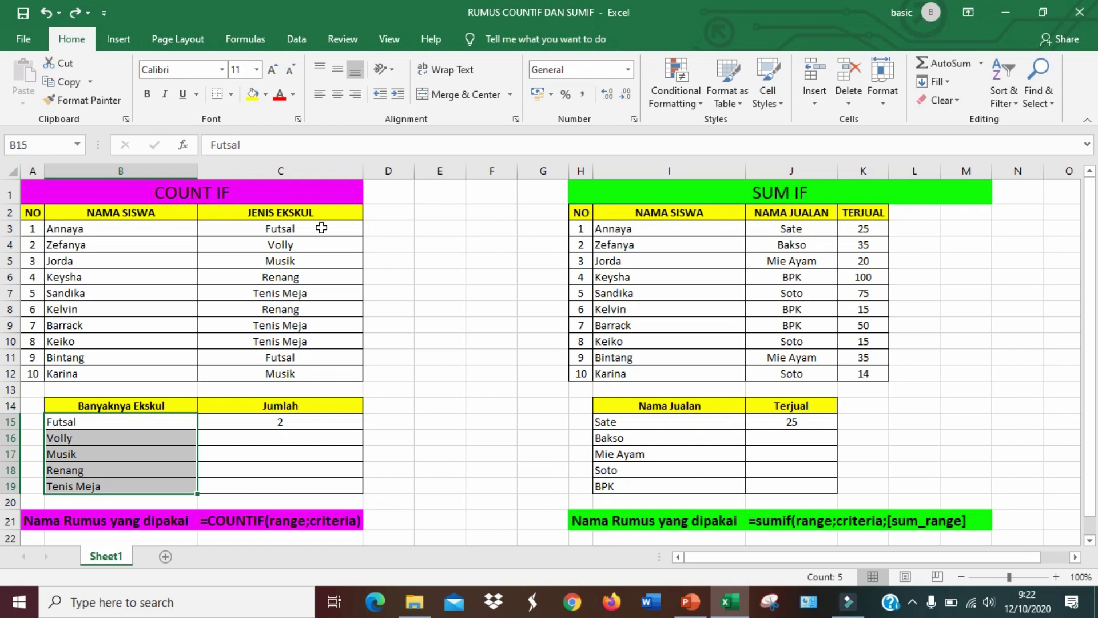
click(322, 228)
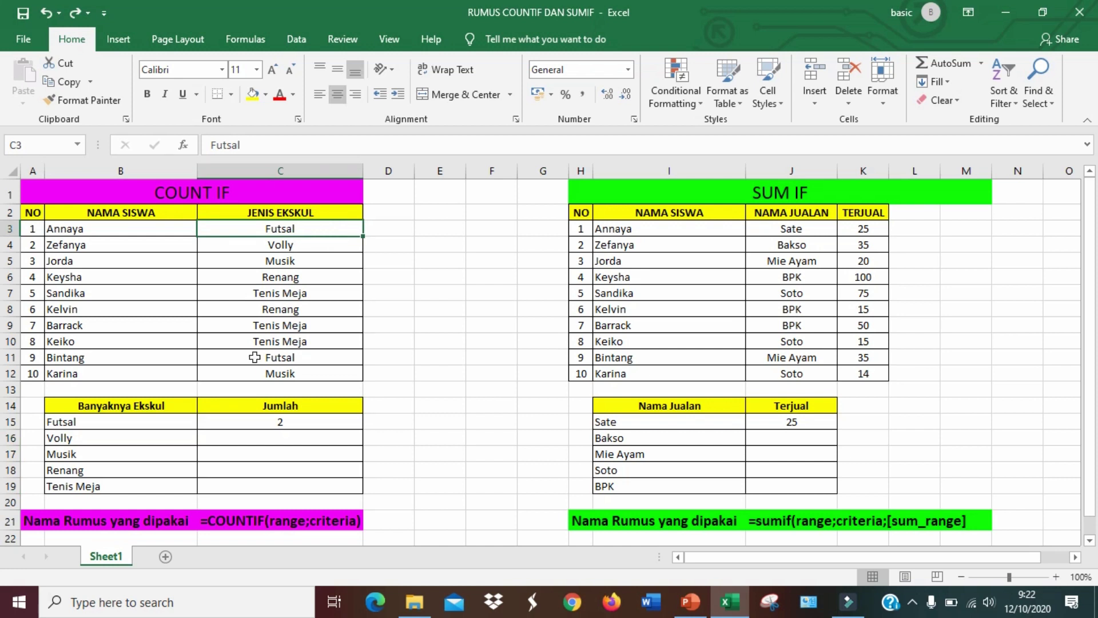
- Inspect the range and criteria arguments of the COUNTIF formula in C15
click(276, 419)
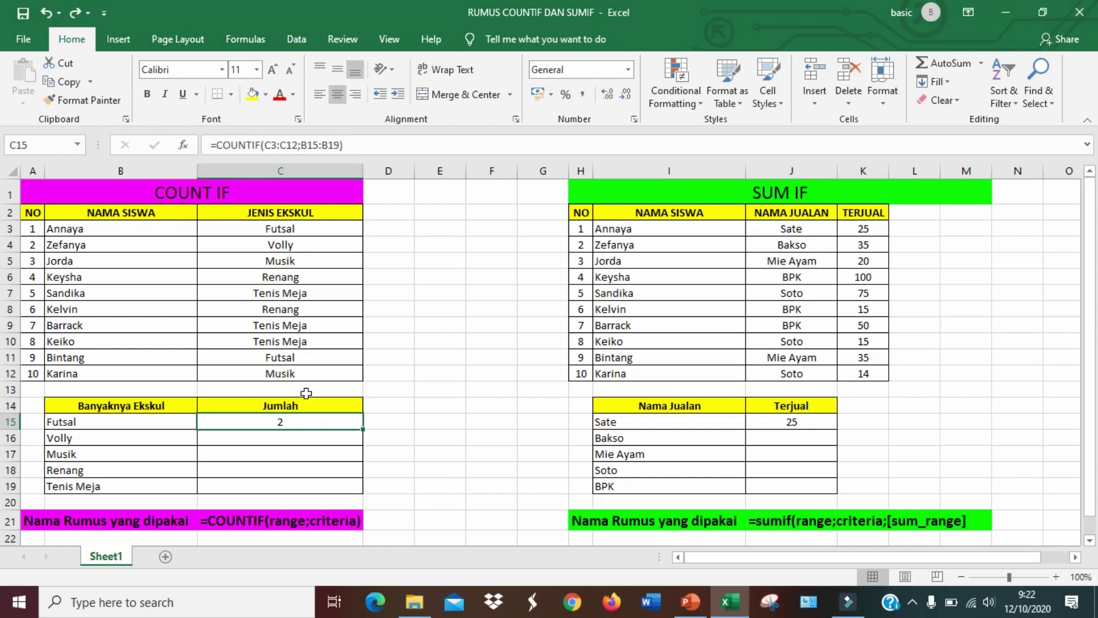
click(270, 145)
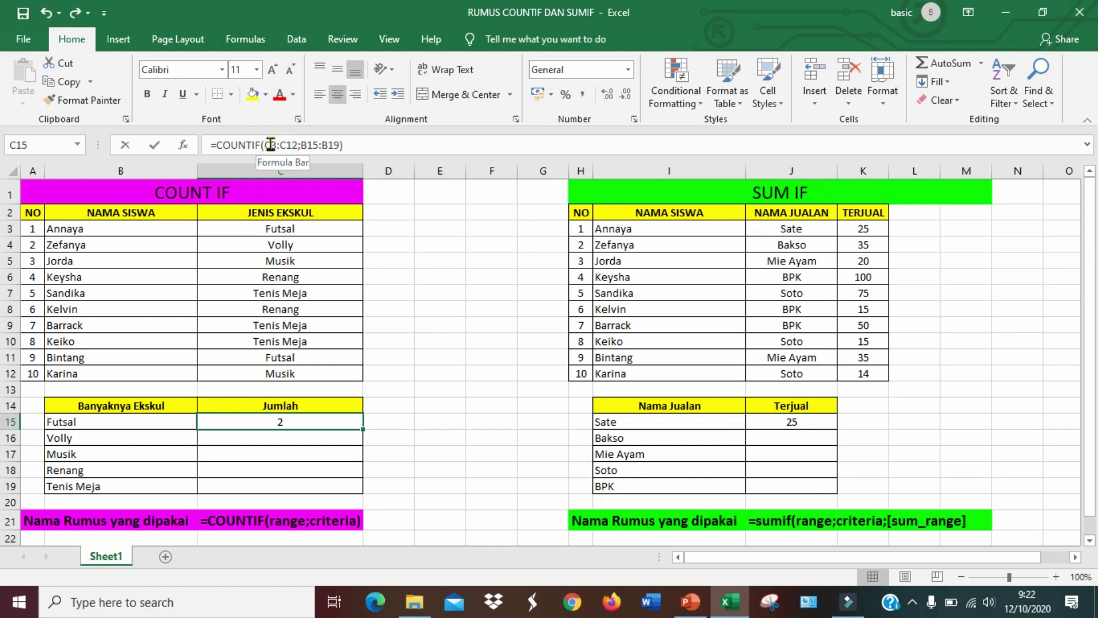
drag(265, 145, 287, 145)
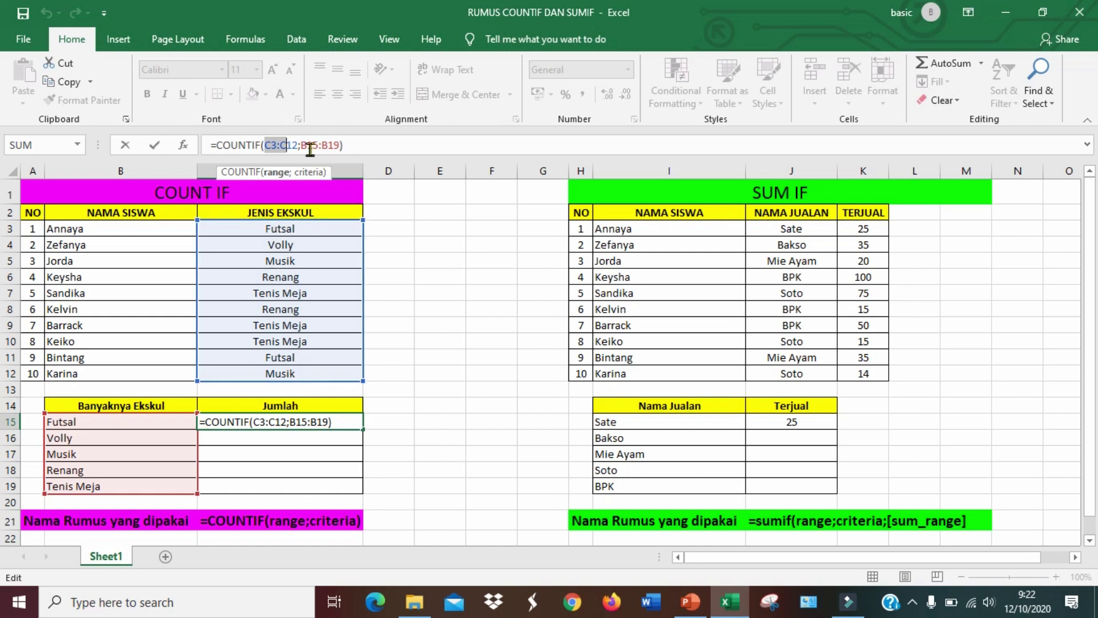
drag(300, 145, 341, 145)
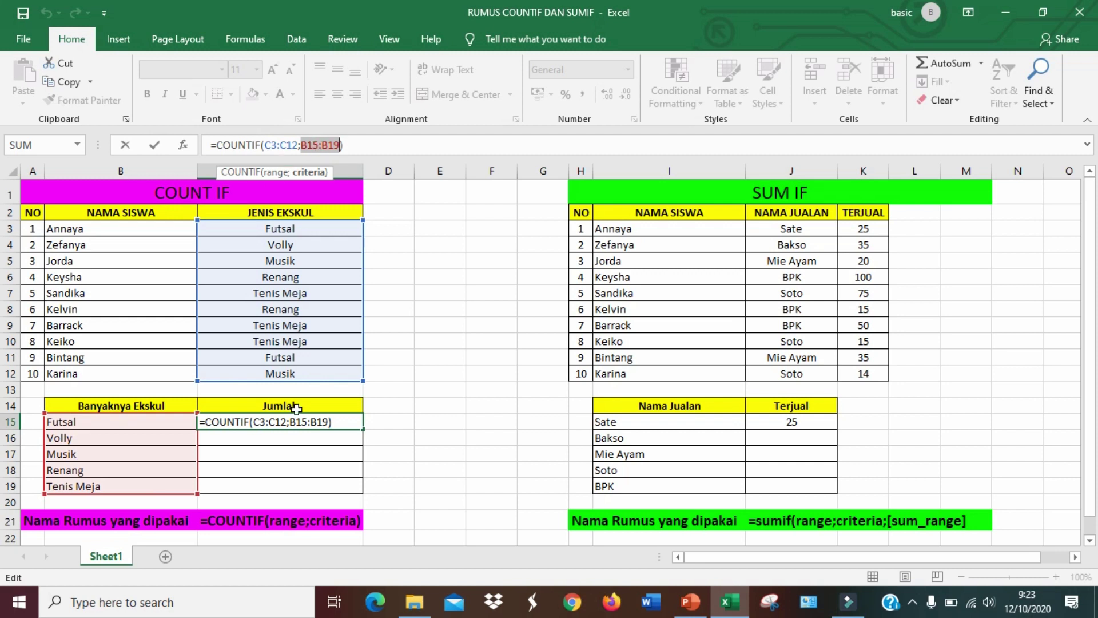
key(Return)
- Clear the Futsal count in C15 and re-enter it as =COUNTIF(C3:C12;B15:B19)
click(316, 423)
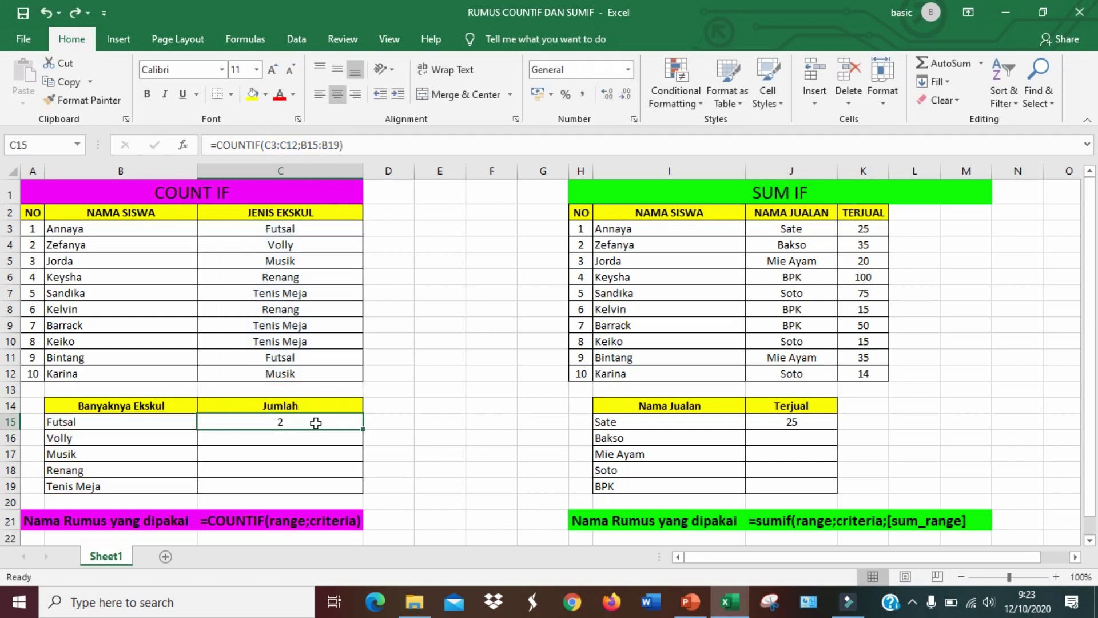
key(Delete)
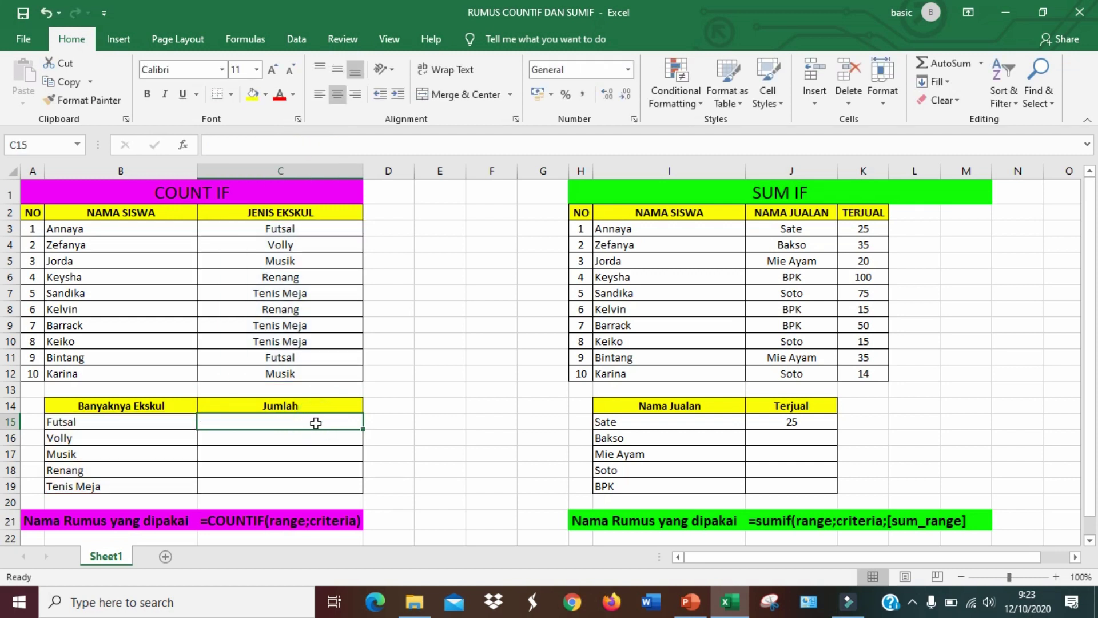
text(=coun)
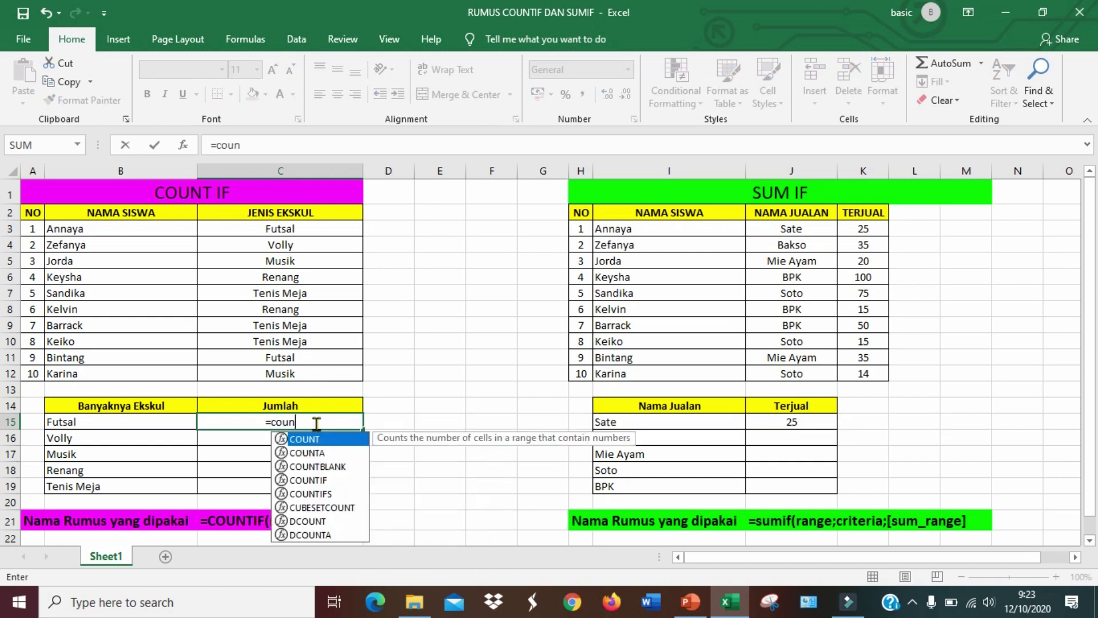
text(tif)
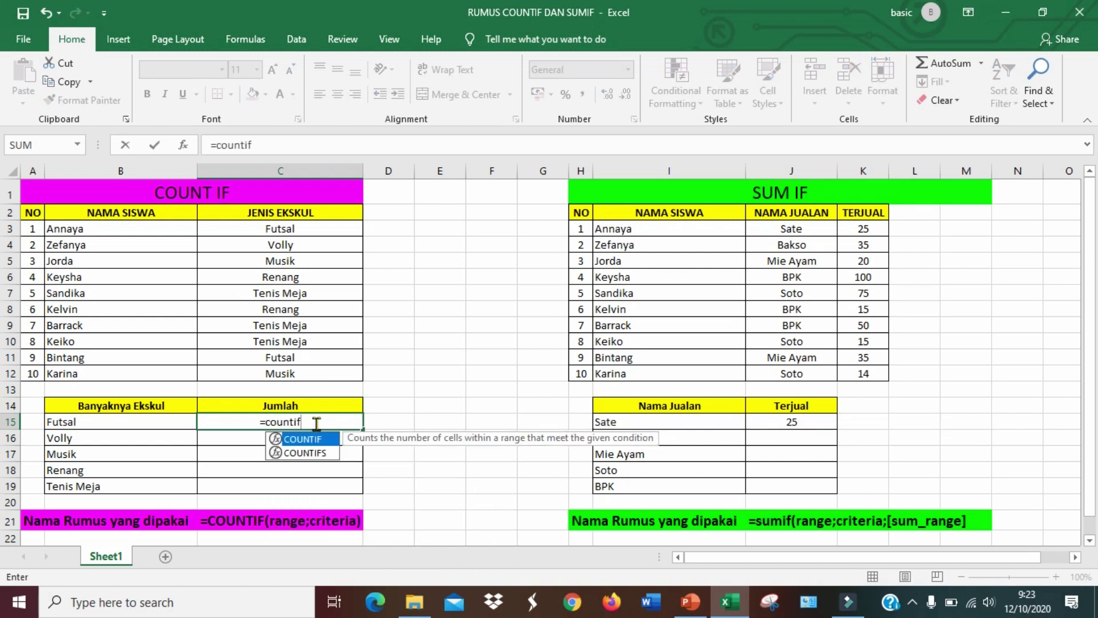
text(()
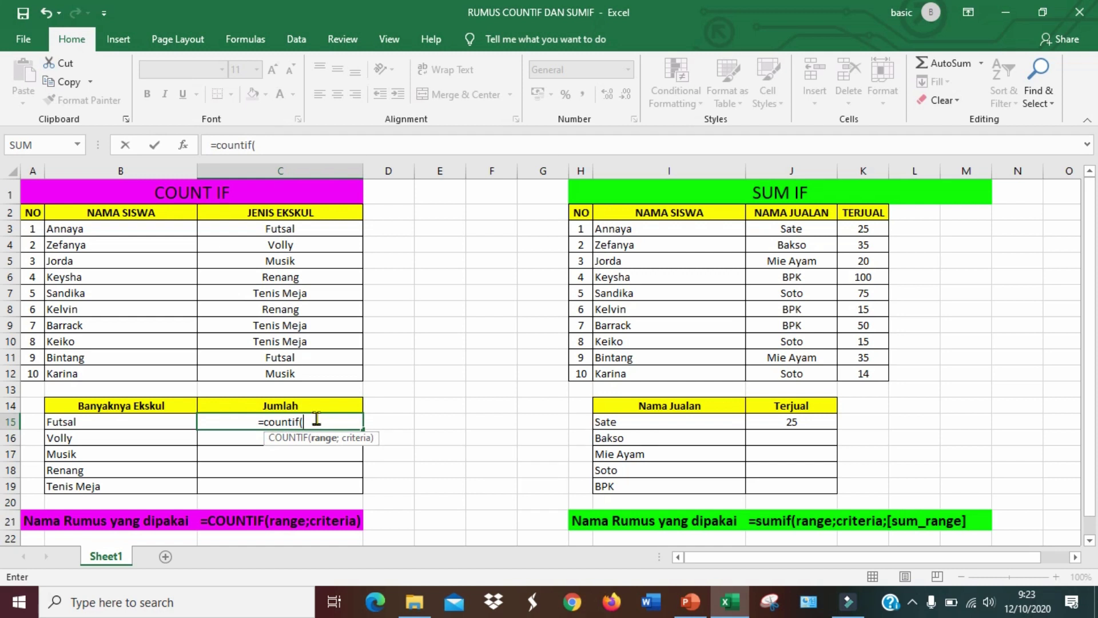
drag(310, 230, 294, 373)
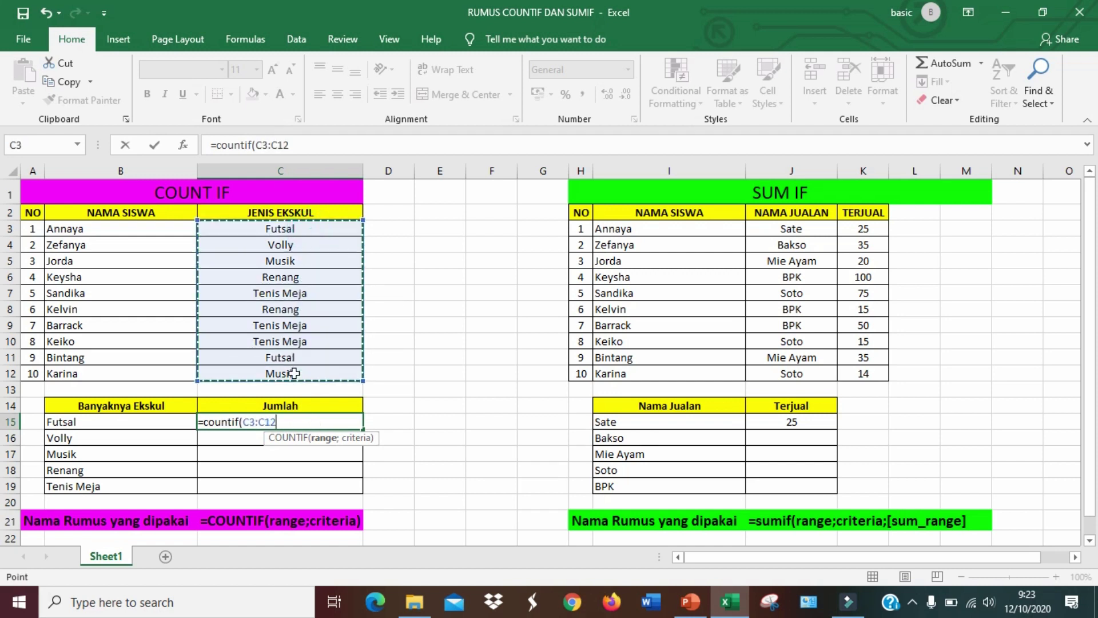
text(;)
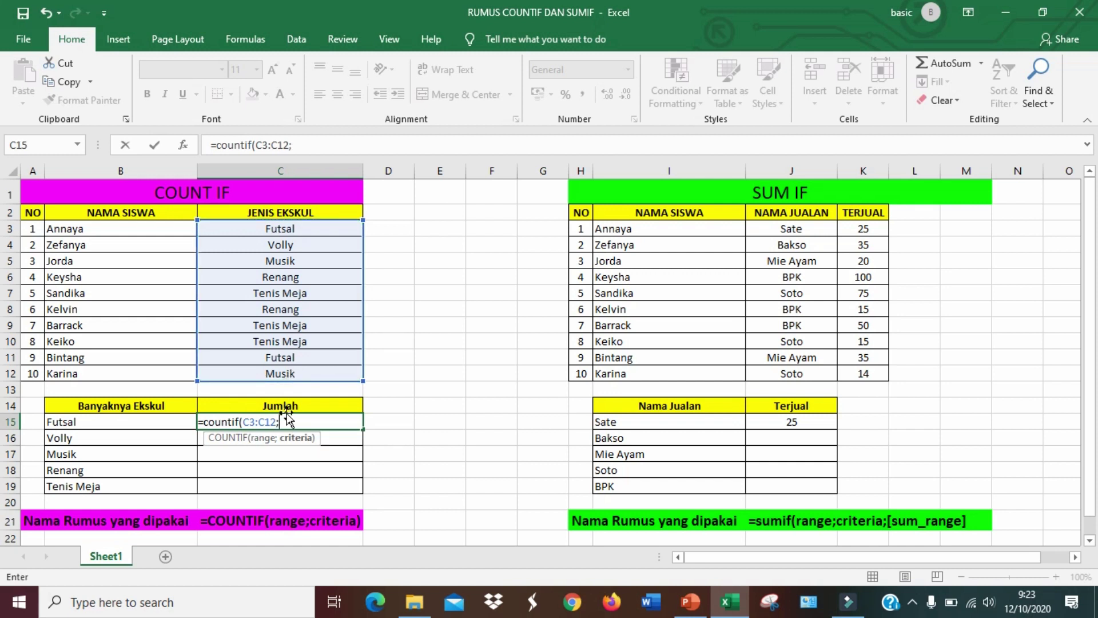
key(BackSpace)
text(;)
drag(125, 419, 128, 486)
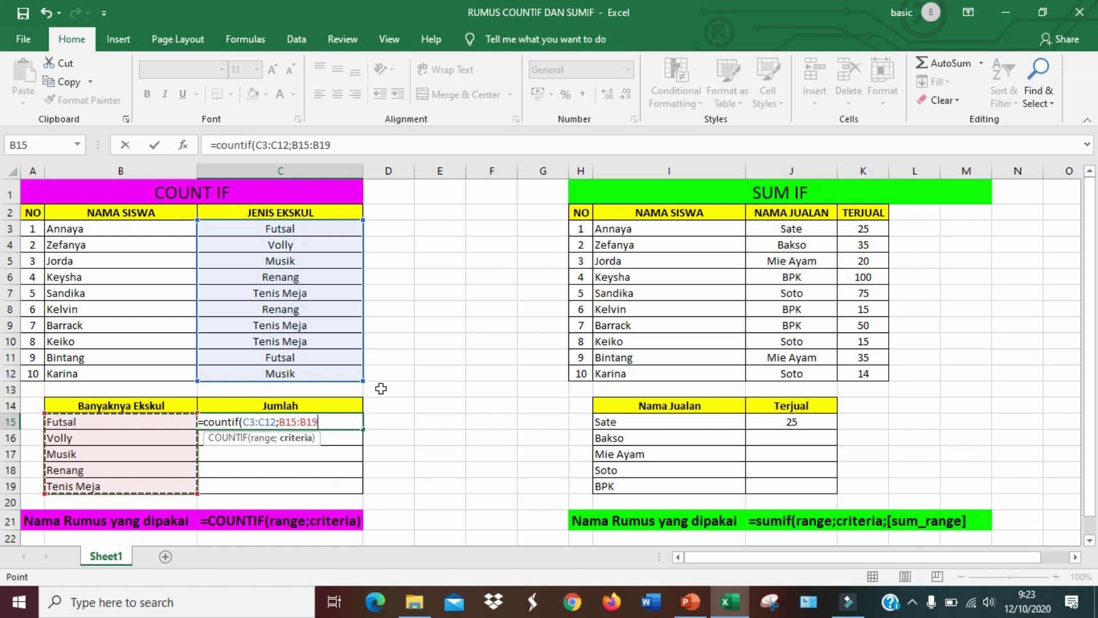
text())
key(Return)
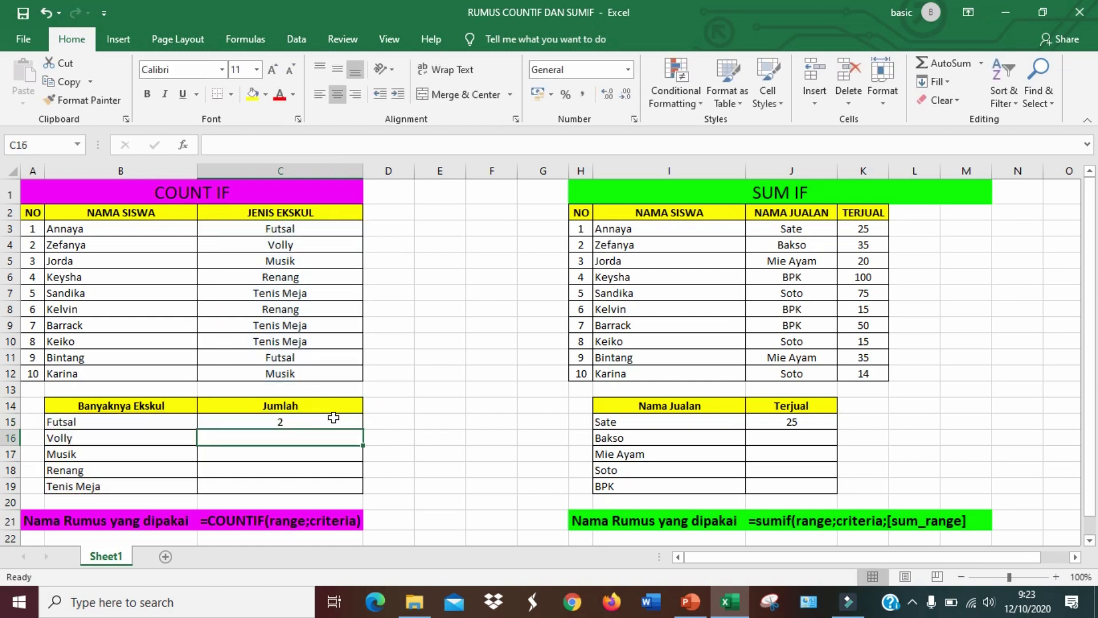
- Check the Futsal count in C15 against the Futsal entries in C3 and C11
click(334, 422)
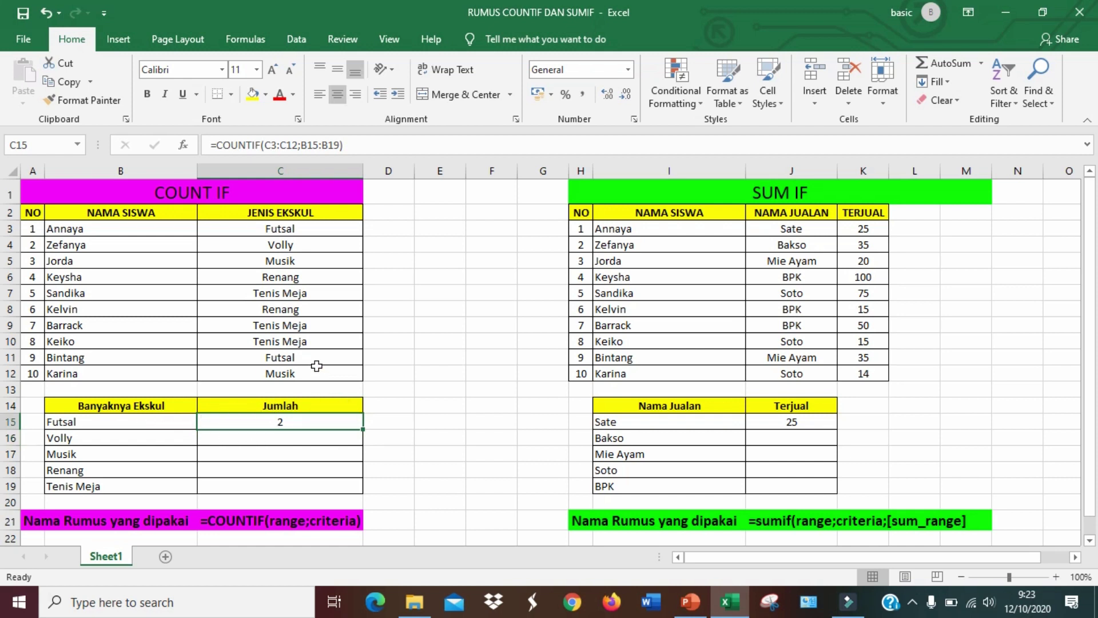
click(311, 230)
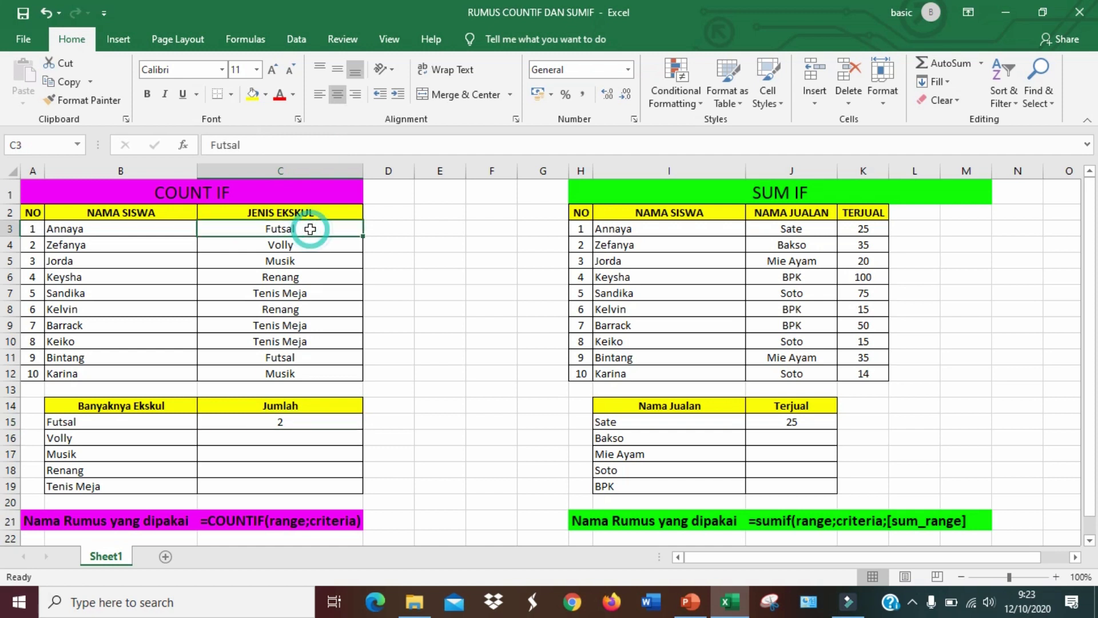
click(305, 356)
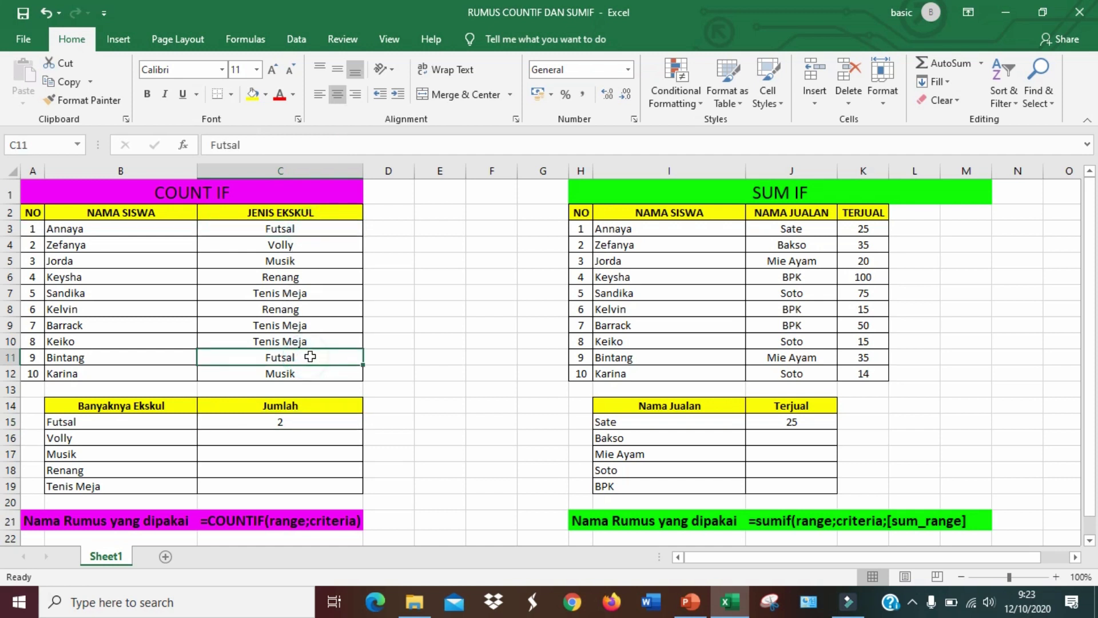
- Change the Jenis Ekskul entry in C6 to Futsal and recheck the Futsal count in C15
click(311, 278)
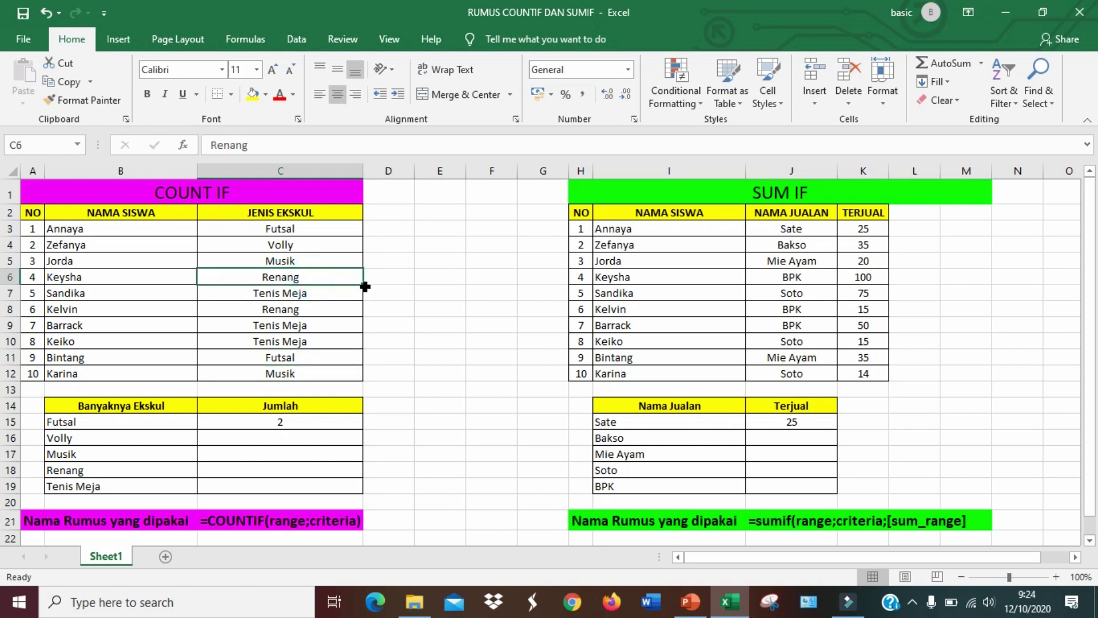
text(Futsal)
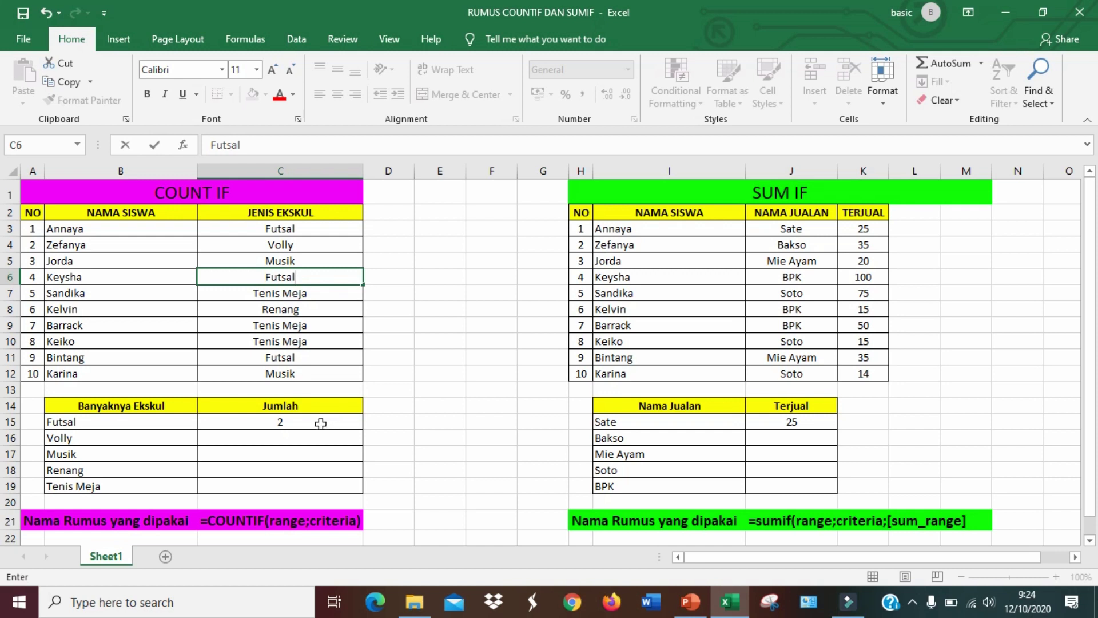
key(Return)
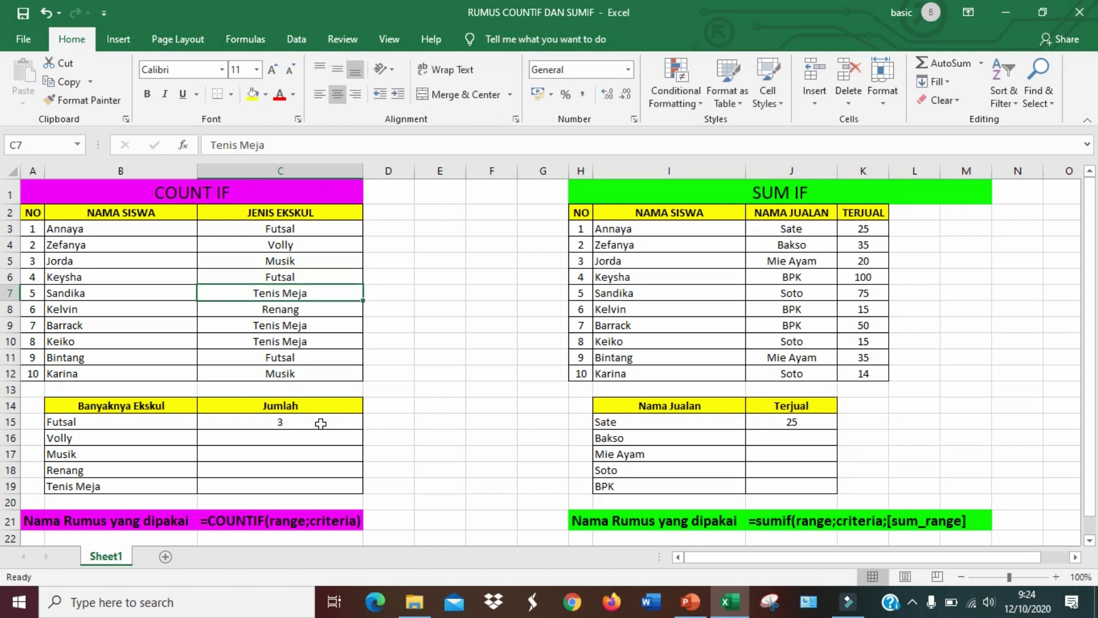
click(320, 424)
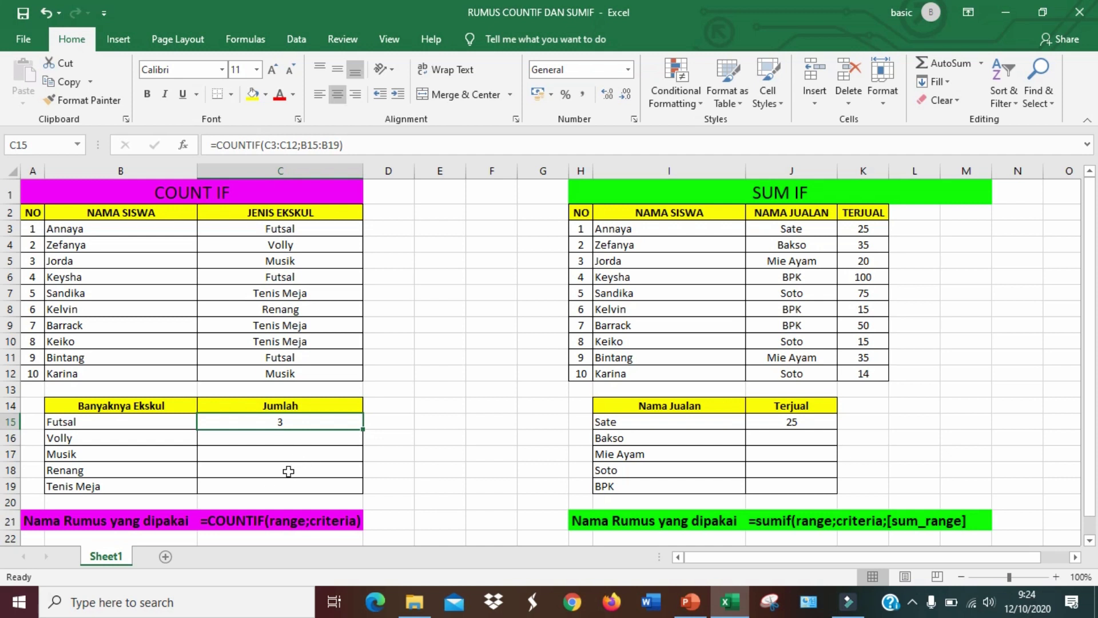
click(302, 439)
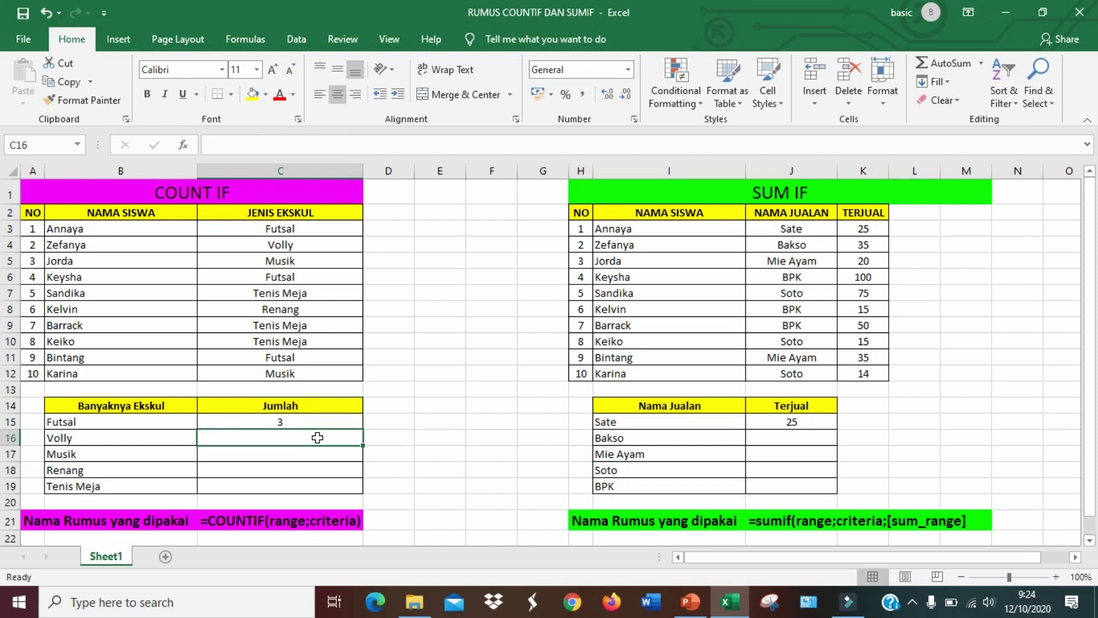
click(345, 420)
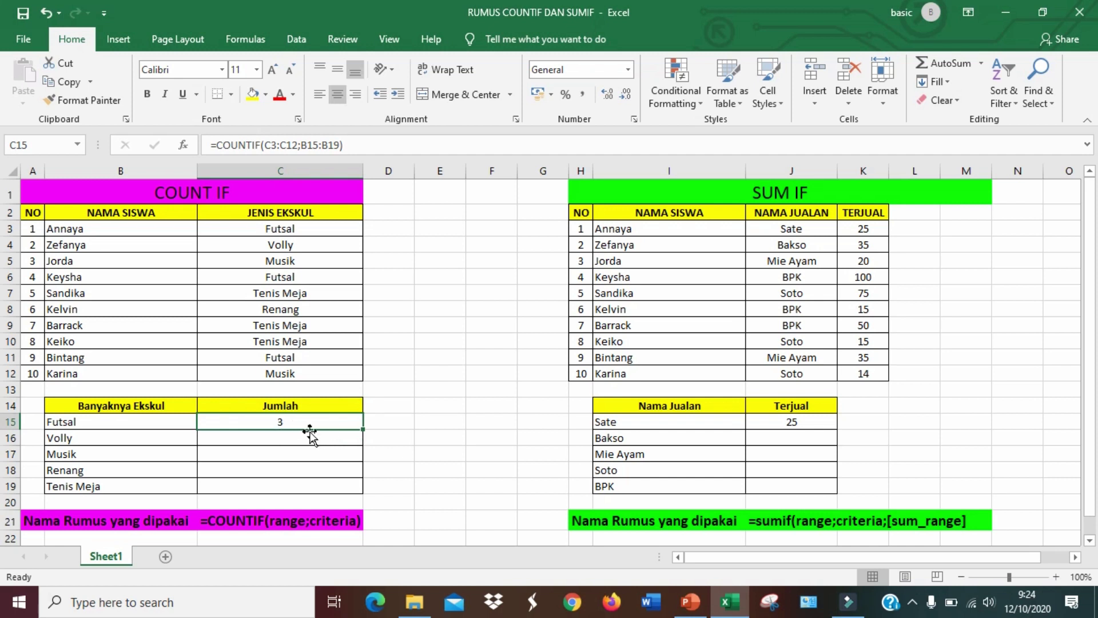
- Fill the COUNTIF formula from C15 down to C19 and check the Musik count against C5 and C12
drag(362, 428, 358, 492)
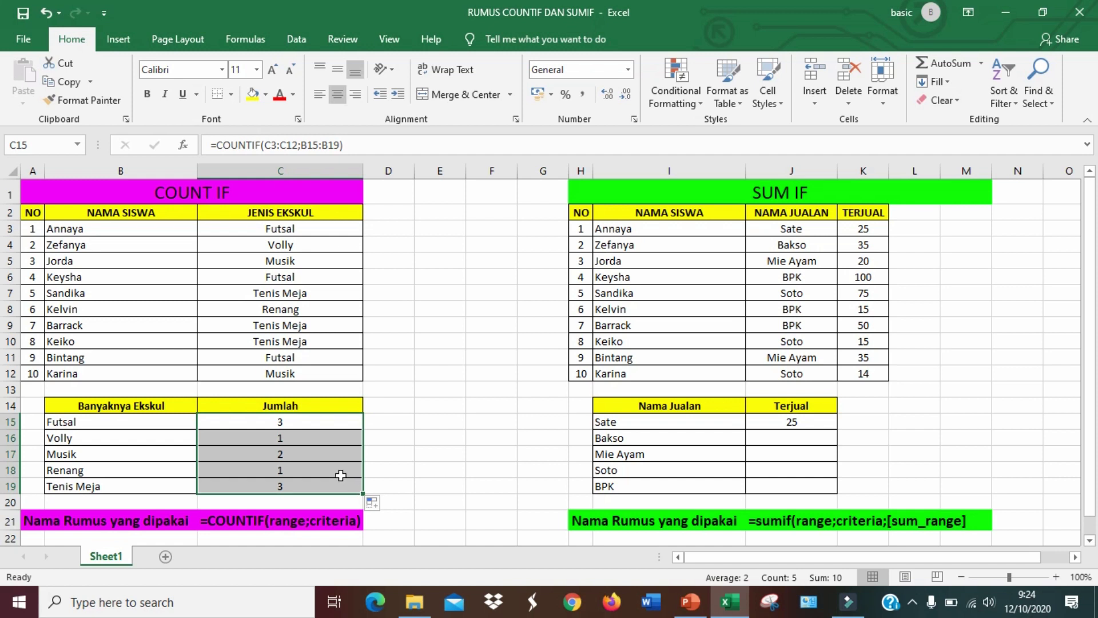
click(302, 457)
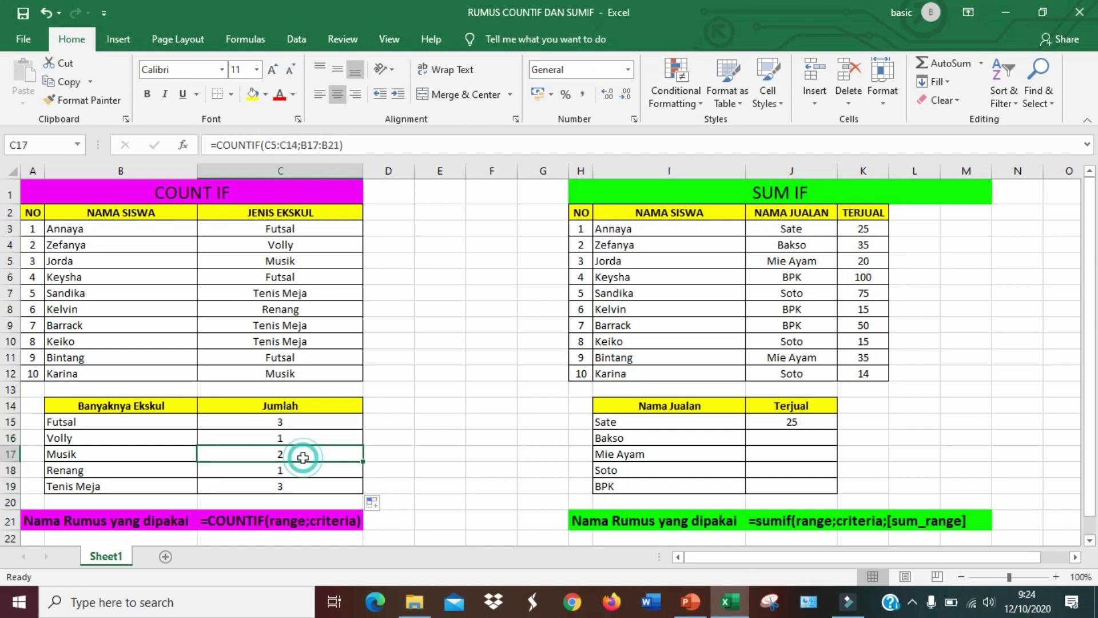
click(322, 258)
click(331, 370)
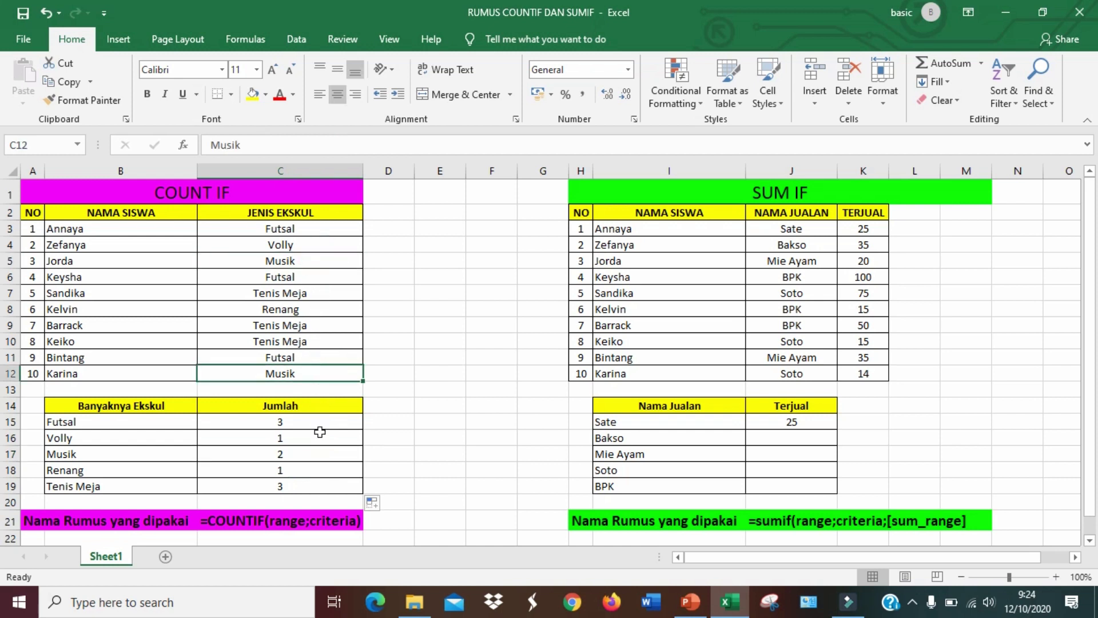
- Check the Tenis Meja count in C19 against the Tenis Meja entries in C7, C9 and C10
click(319, 488)
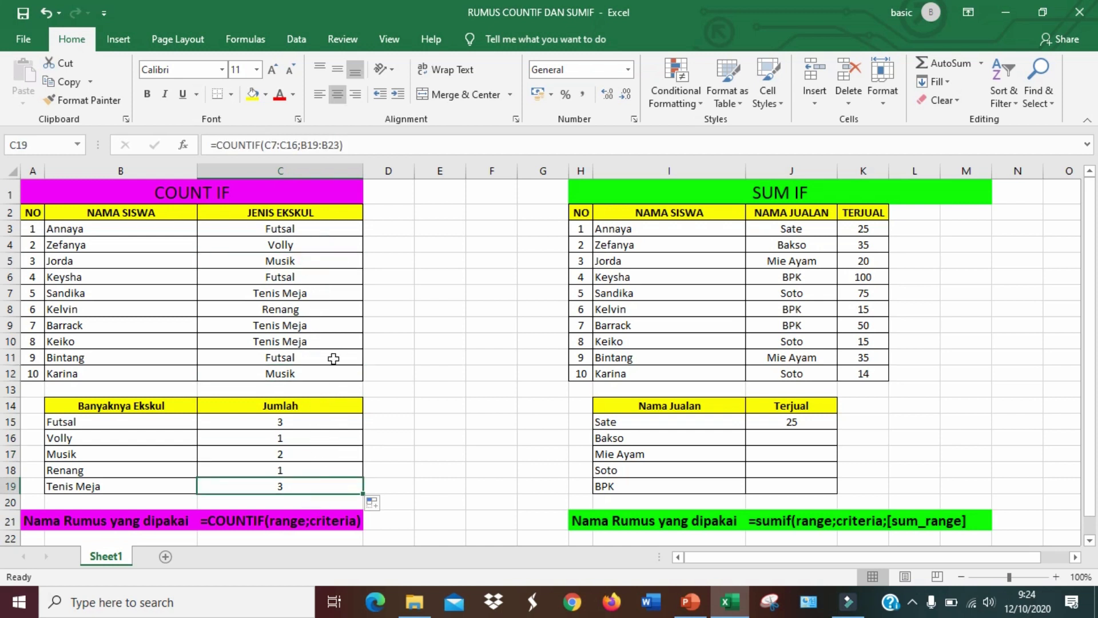
click(345, 338)
click(345, 323)
click(340, 295)
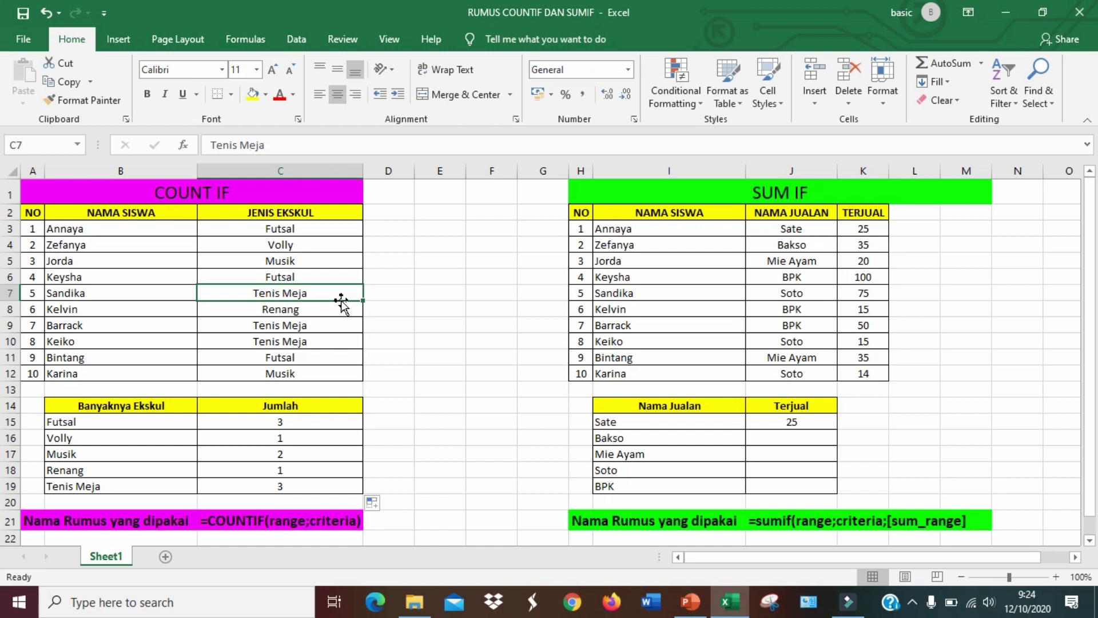
- Examine the SUM IF section heading and the range, criteria and sum_range parts of its formula syntax in row 21
click(750, 189)
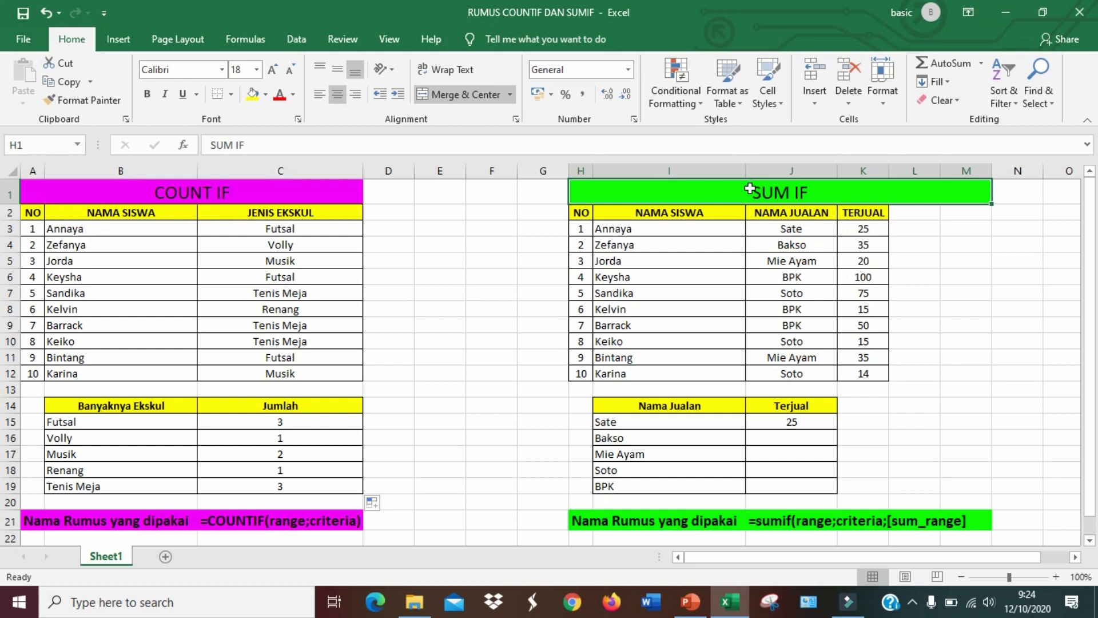
click(754, 521)
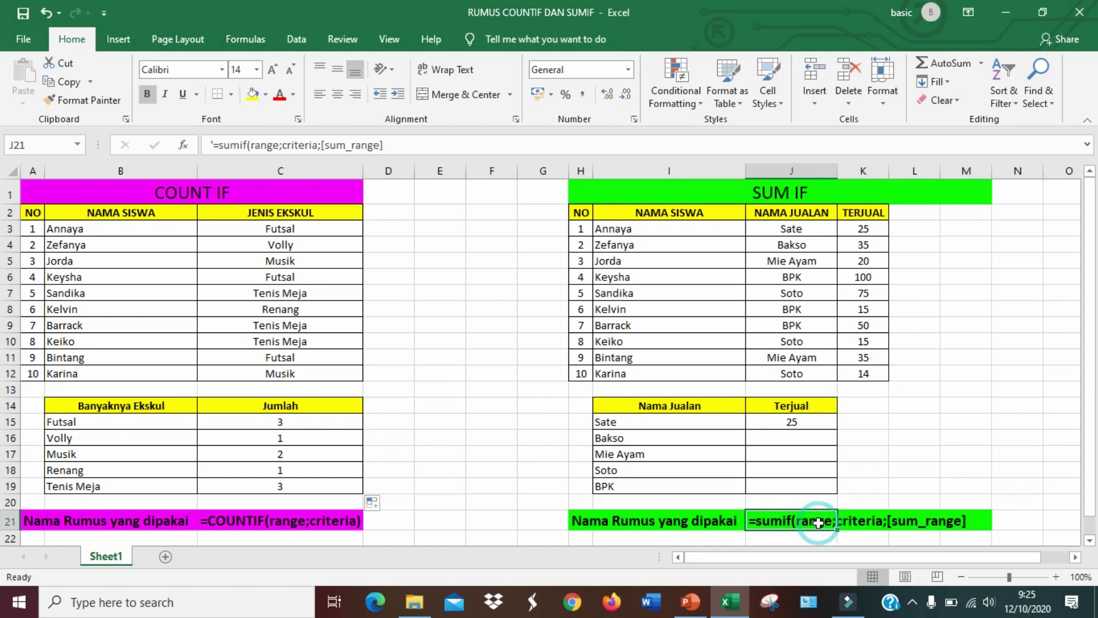
click(862, 525)
click(927, 524)
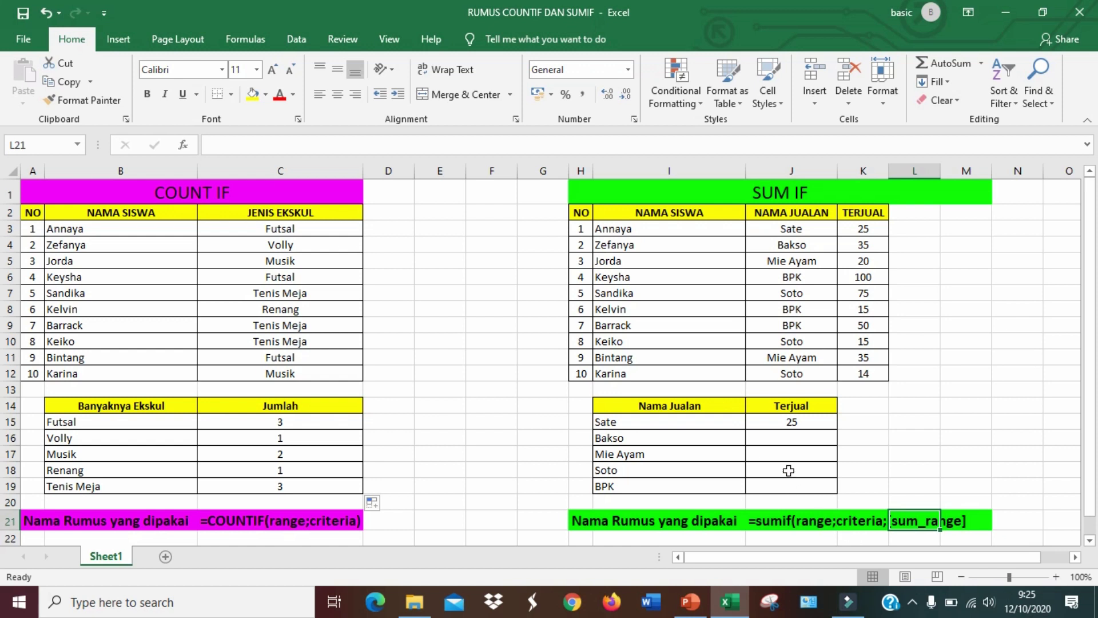
- Inspect the range, criteria and sum_range arguments of the SUMIF formula in J15
click(800, 422)
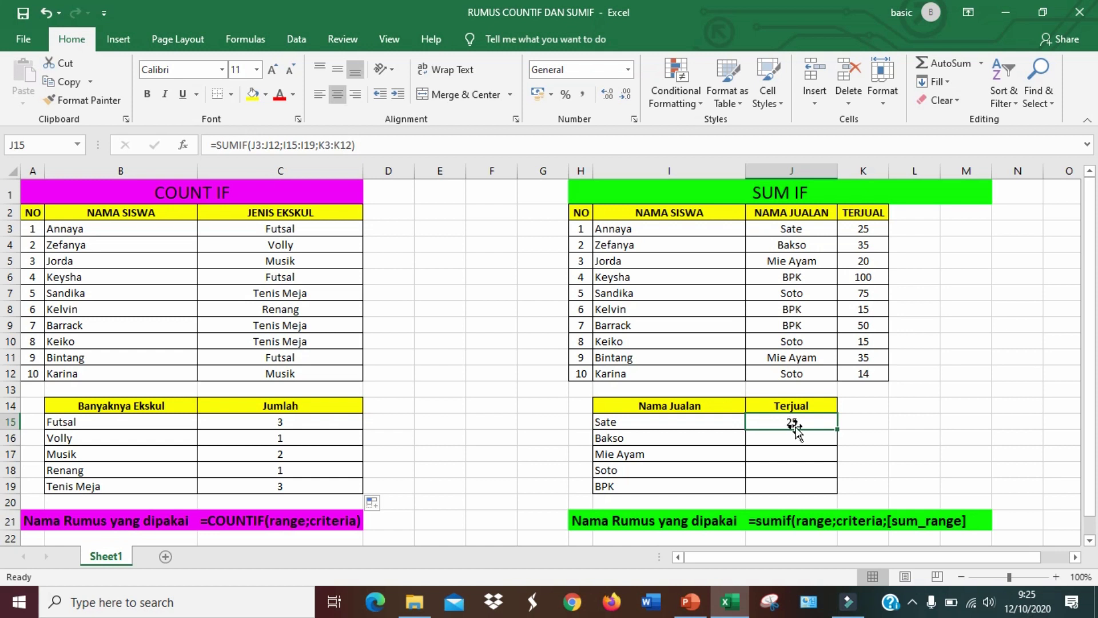
click(264, 144)
click(265, 145)
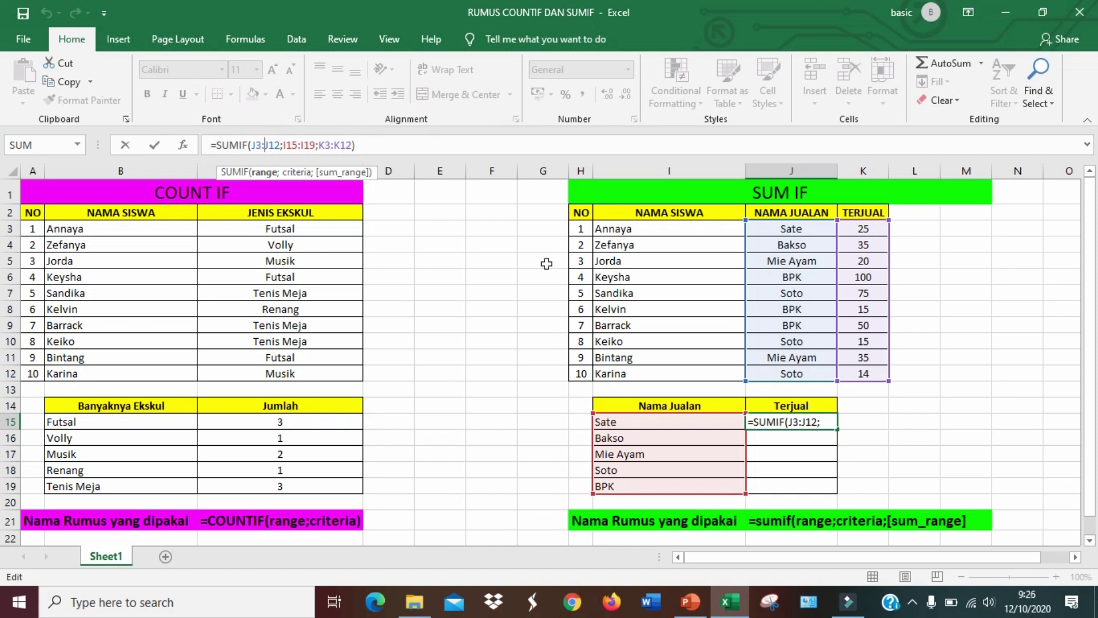
drag(251, 145, 281, 147)
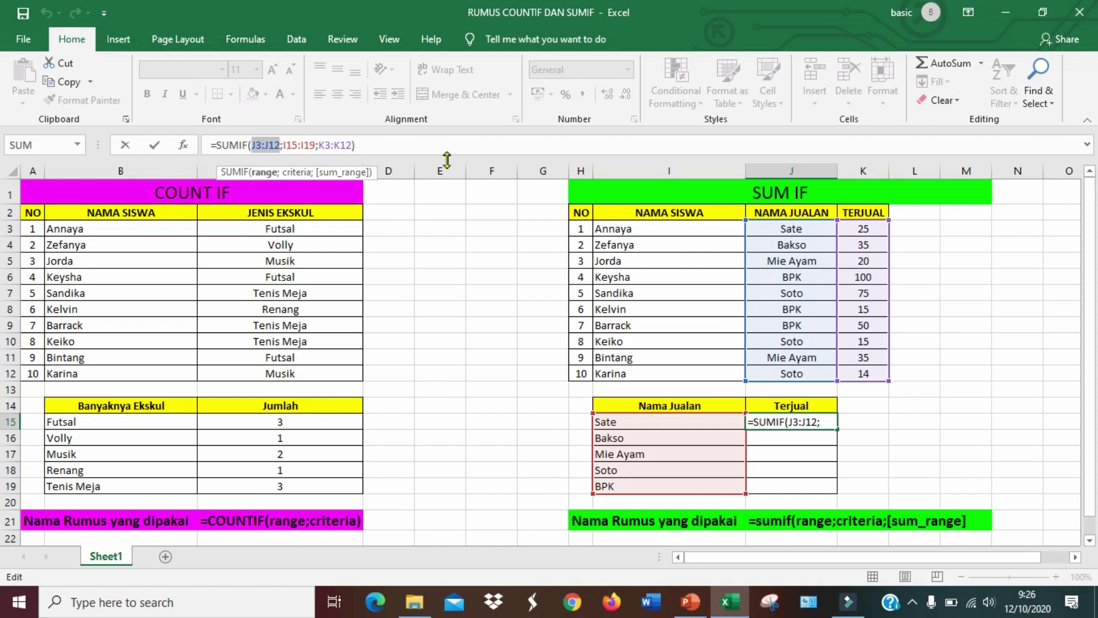
click(305, 145)
drag(286, 145, 315, 145)
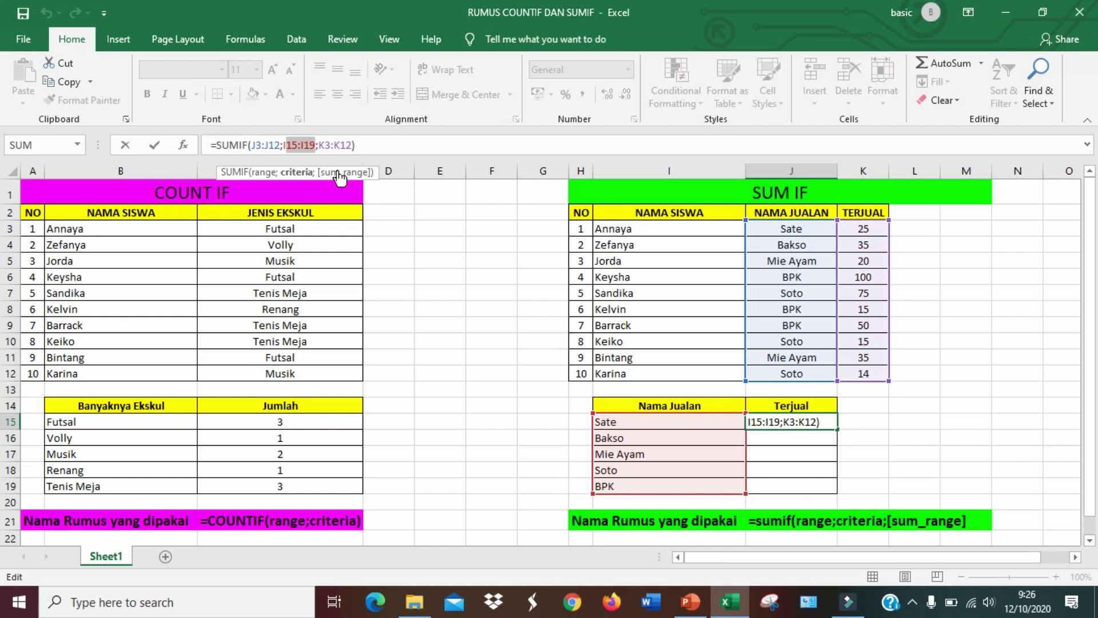
drag(318, 145, 349, 148)
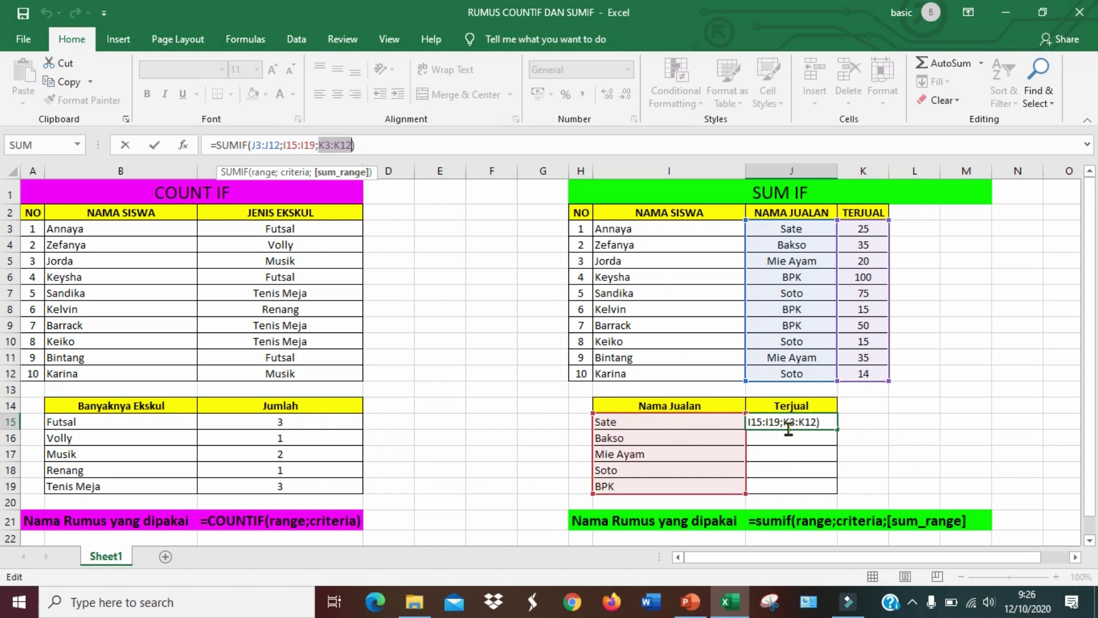
key(ctrl+Return)
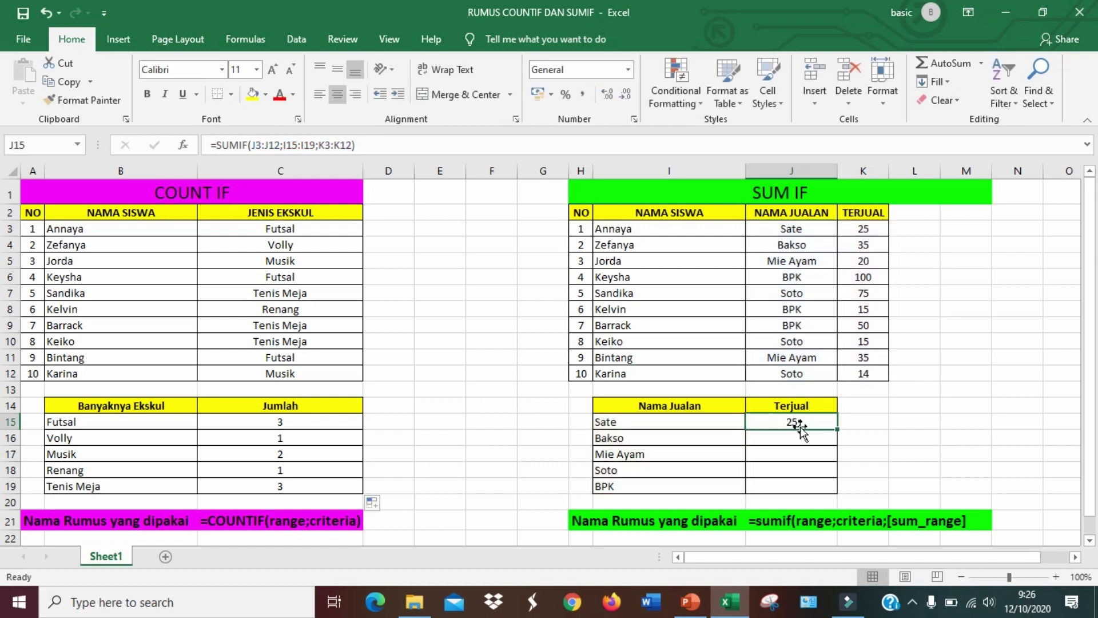
- Clear the Sate total in J15 and re-enter it as =SUMIF(J3:J12;I15:I19;K3:K12)
click(793, 423)
key(Delete)
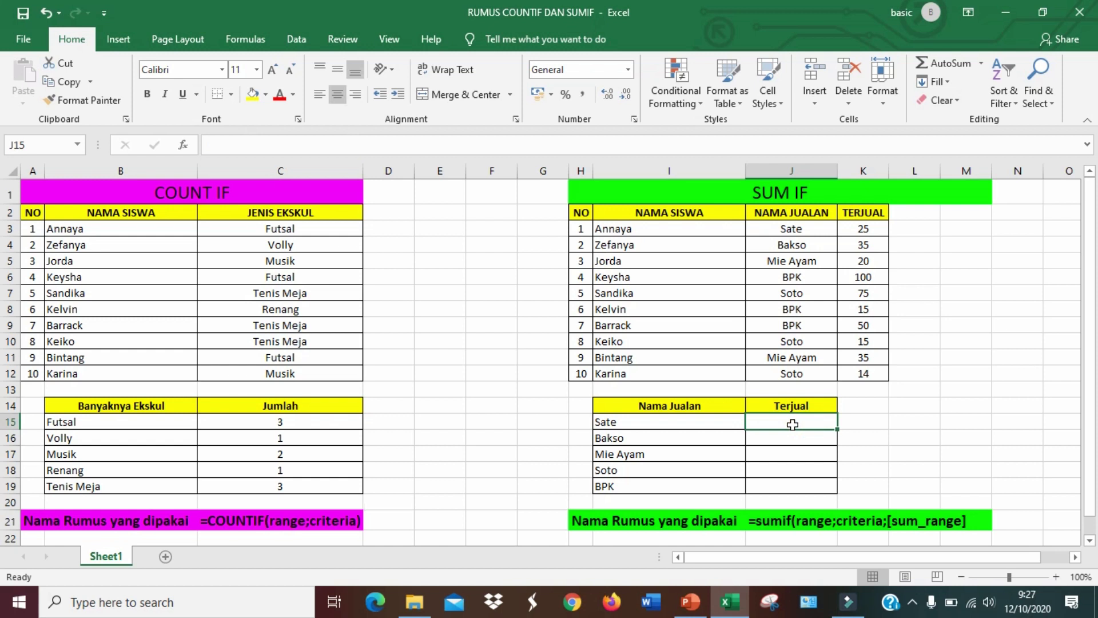
text(=s)
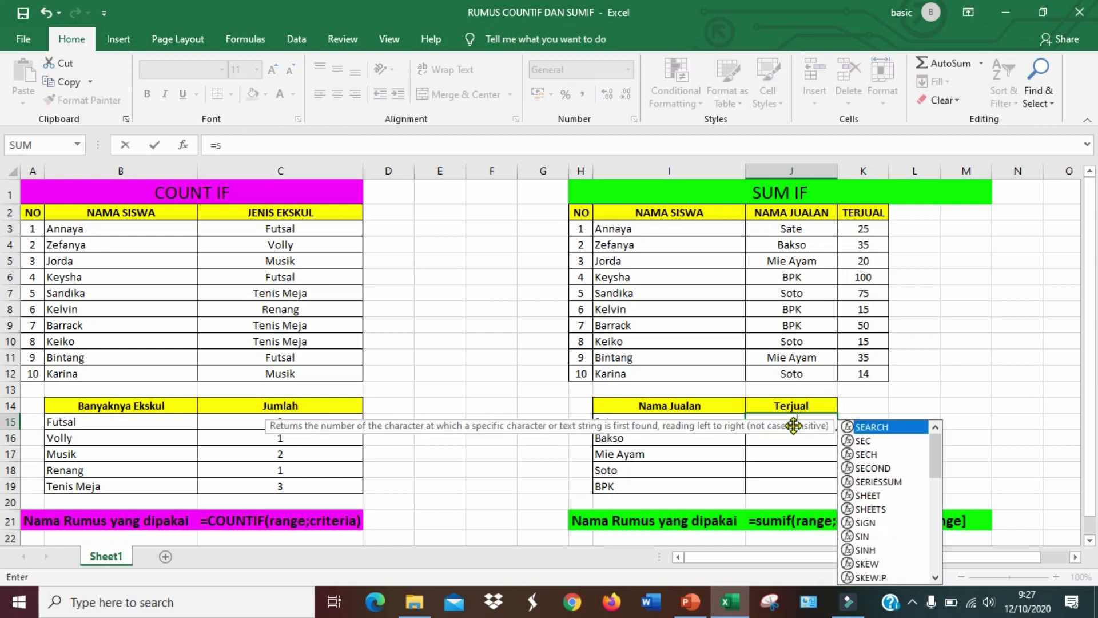
text(umif()
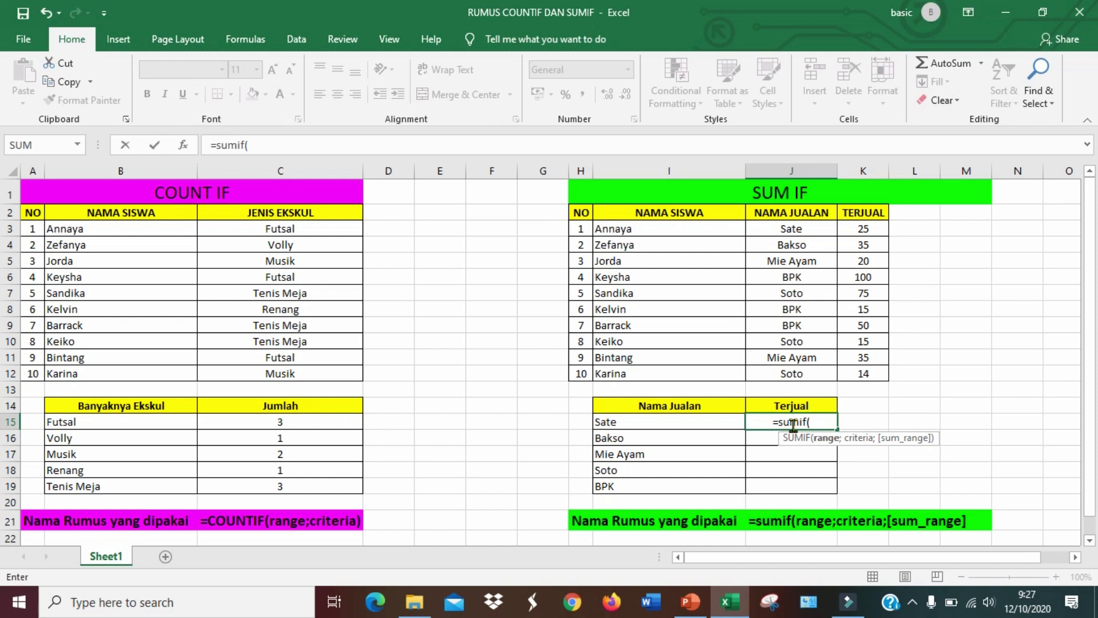
drag(797, 228, 798, 375)
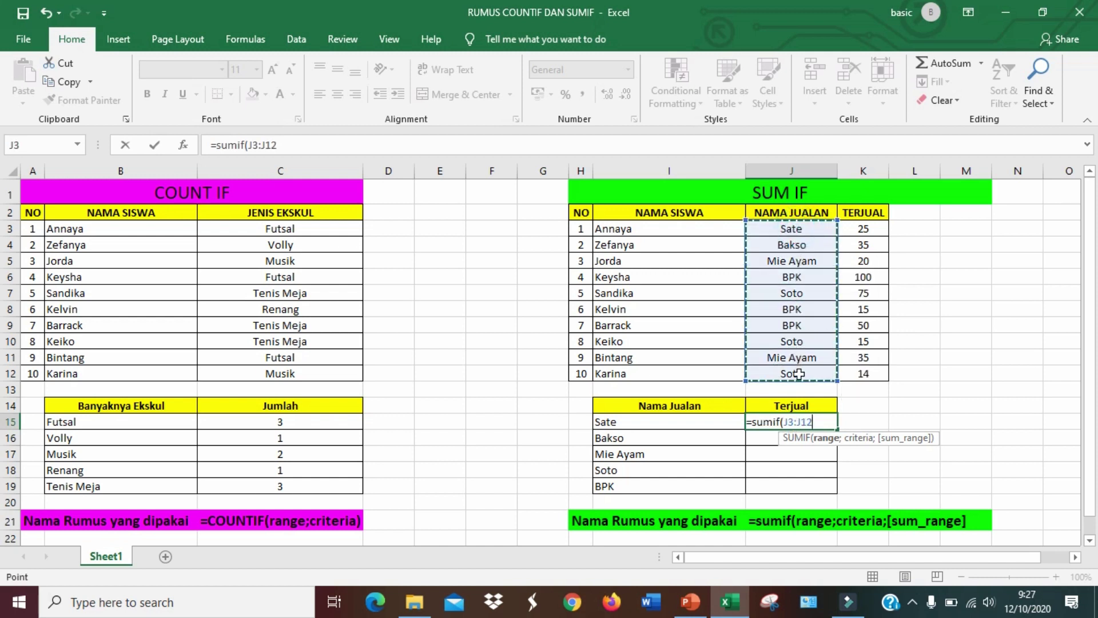
text(;)
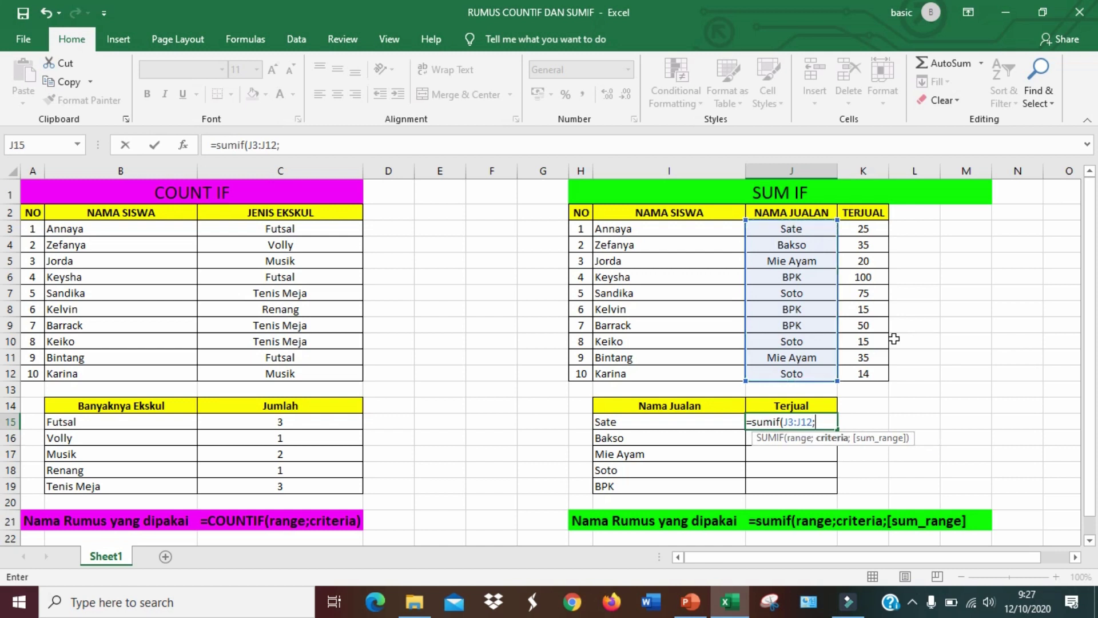
drag(703, 421, 703, 486)
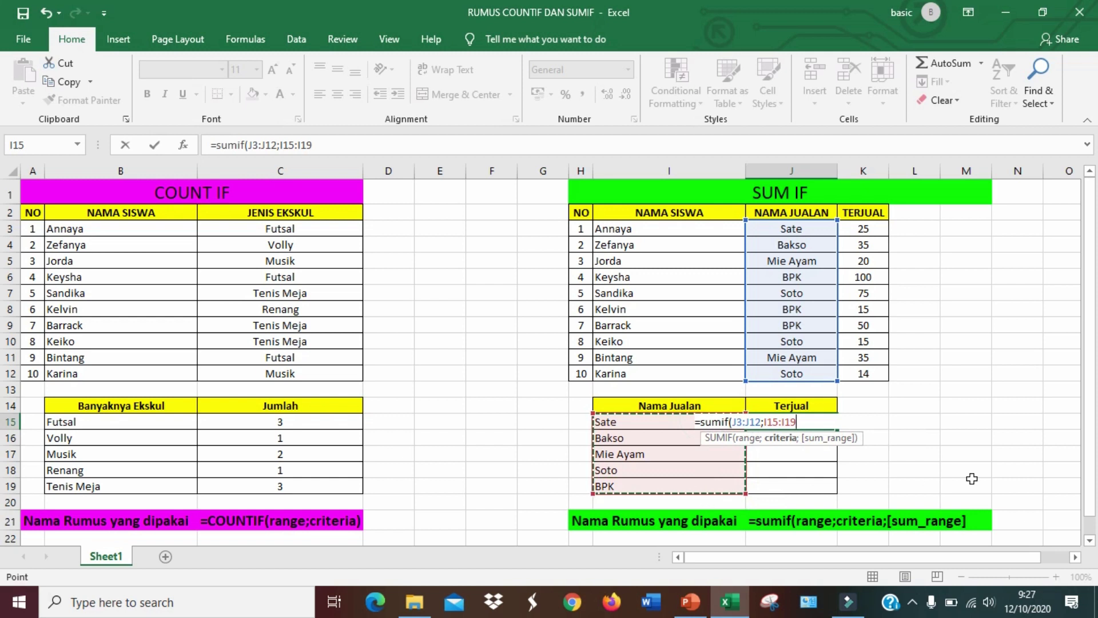
text(;)
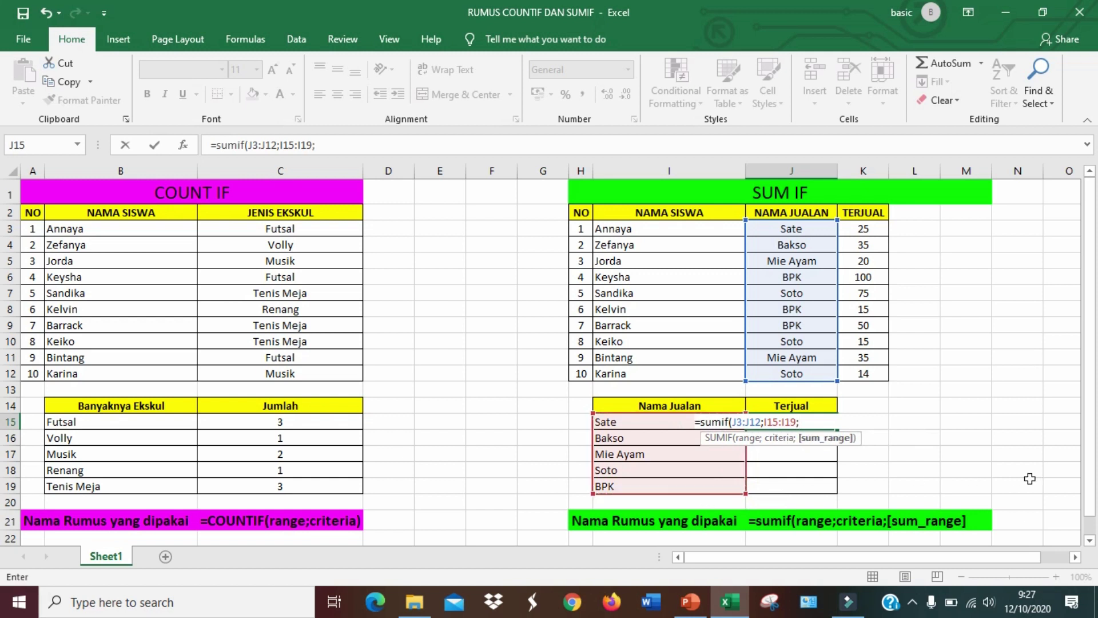
drag(876, 227, 878, 323)
drag(880, 366, 881, 376)
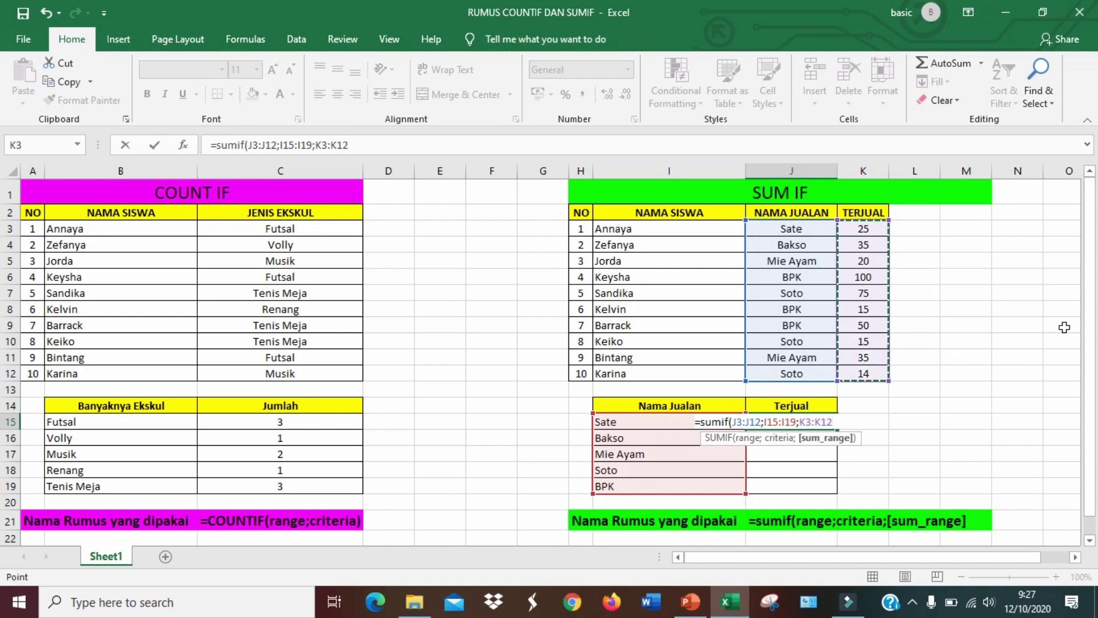
text())
key(Return)
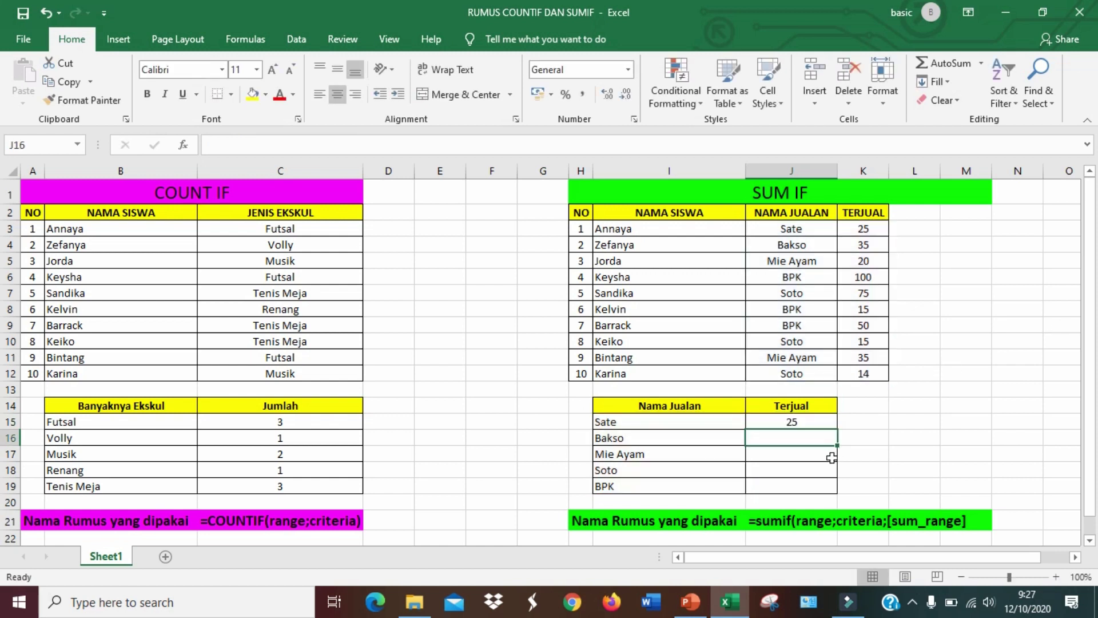
- Check the Sate total in J15 against K3 and fill the SUMIF formula down to J19
click(820, 425)
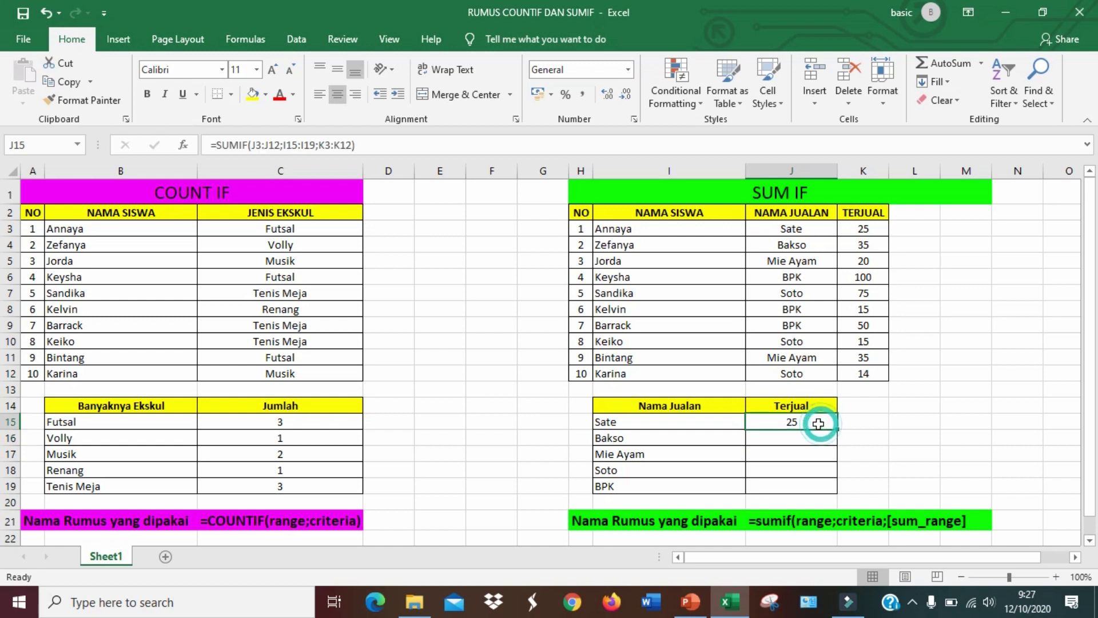
click(874, 231)
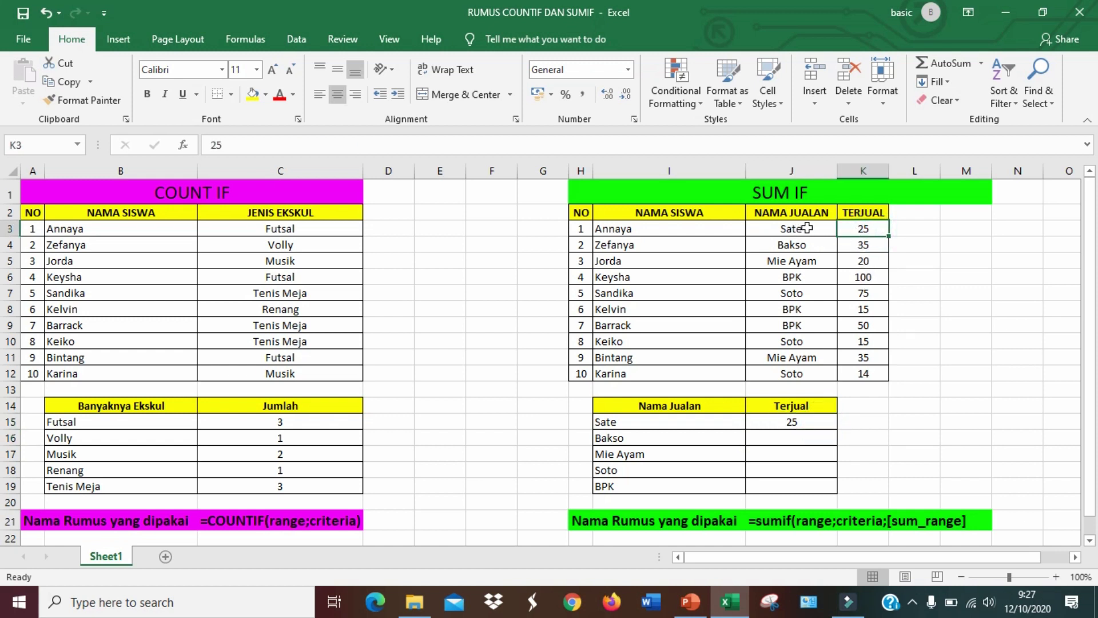
click(819, 422)
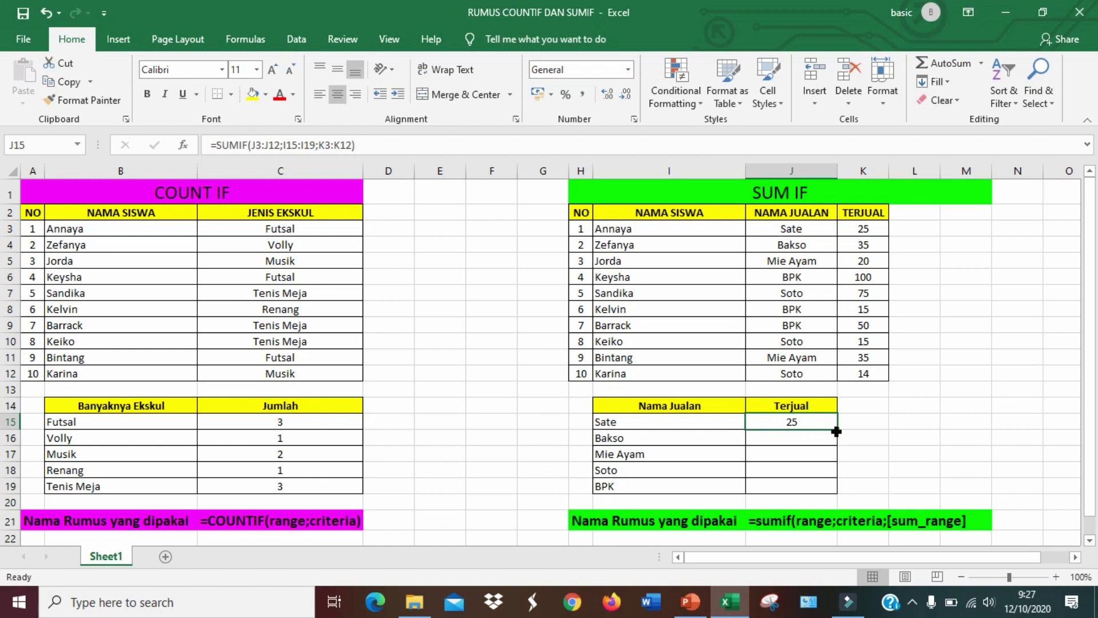
drag(837, 428, 834, 495)
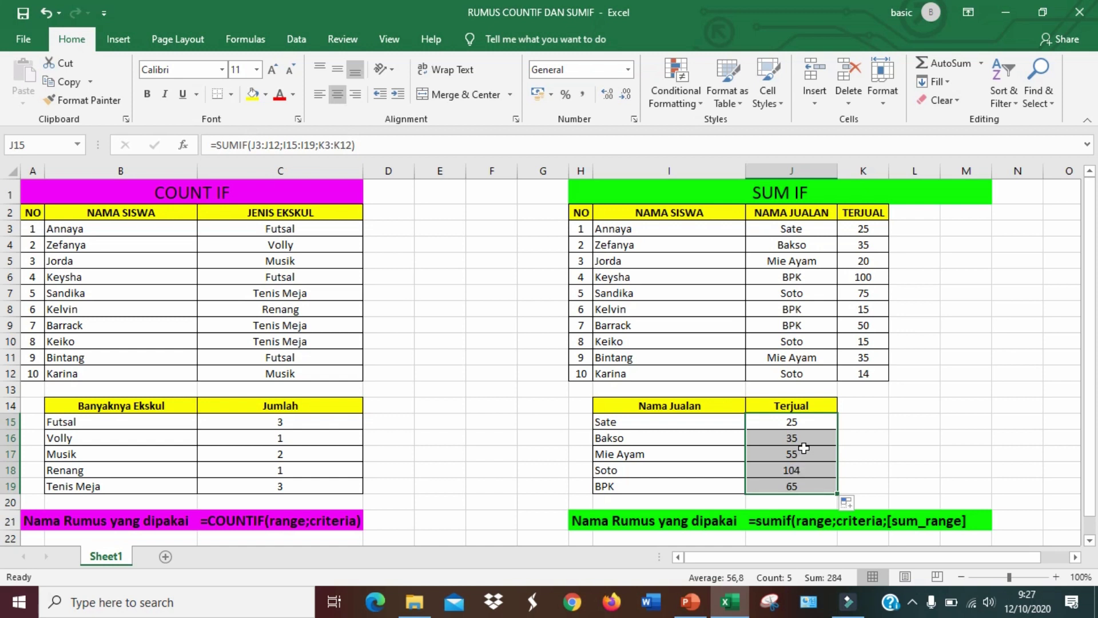
- Check the Bakso total in J16 and the Soto total in J18 against their source rows in the sales table
click(807, 439)
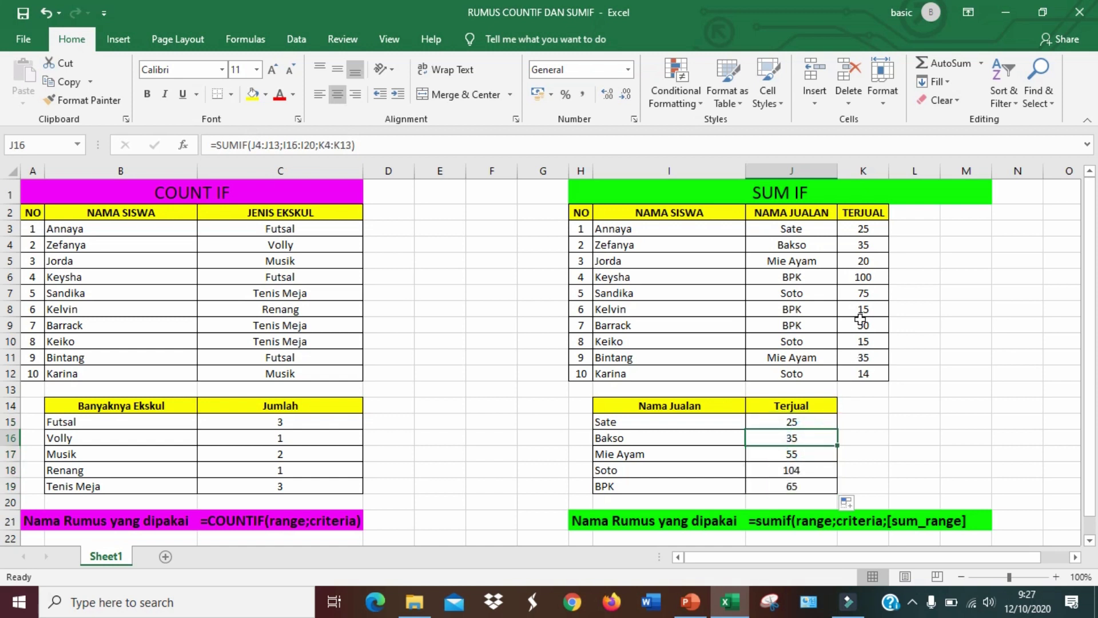
click(866, 250)
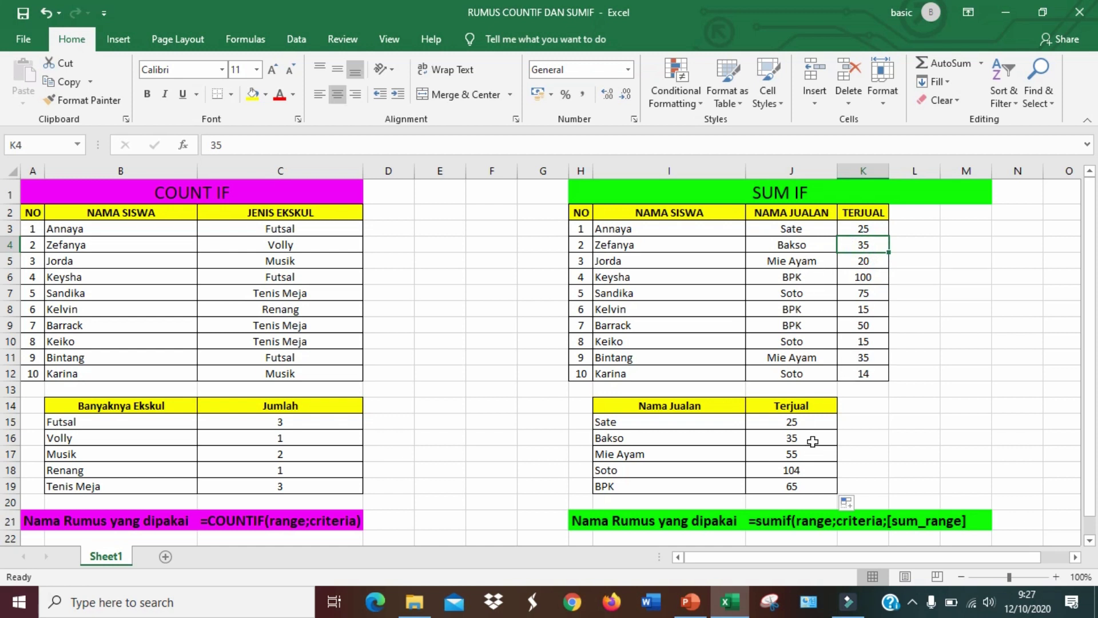
click(803, 470)
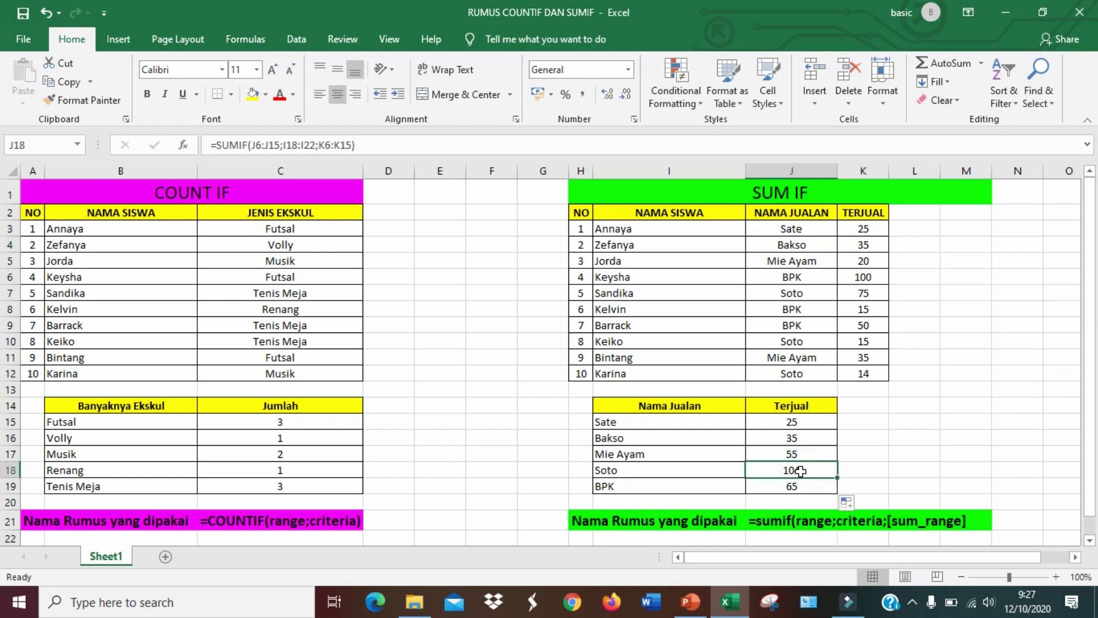
click(814, 294)
click(803, 343)
click(806, 376)
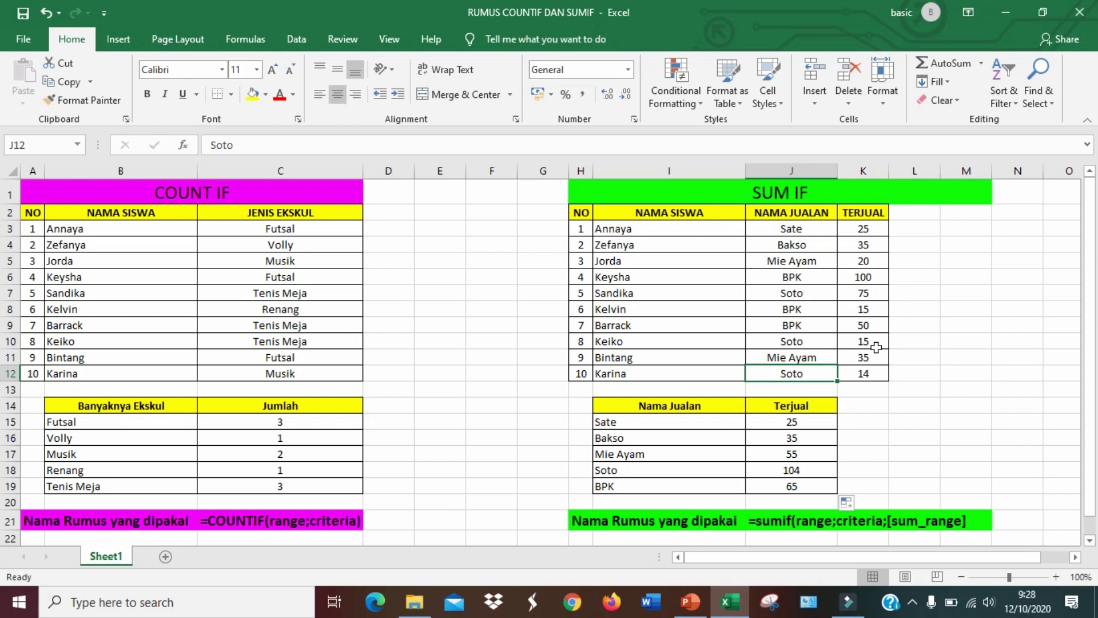
click(871, 377)
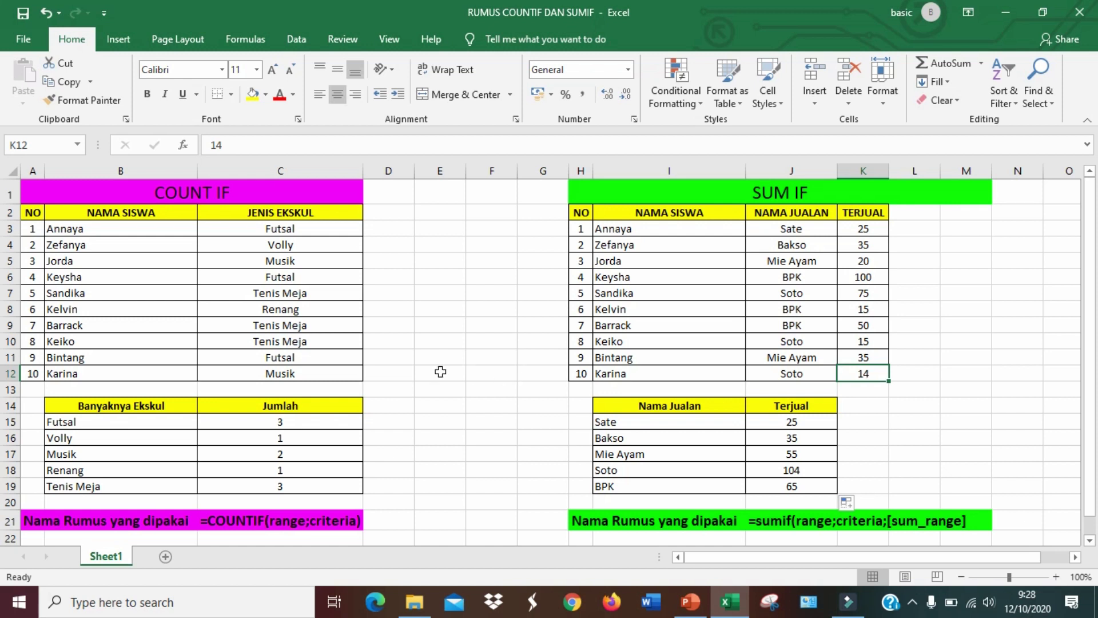
- Compare the COUNT IF and SUM IF sections by selecting each block from its heading down to row 21
click(84, 191)
drag(107, 196, 249, 523)
click(597, 191)
drag(597, 191, 621, 515)
drag(246, 194, 261, 522)
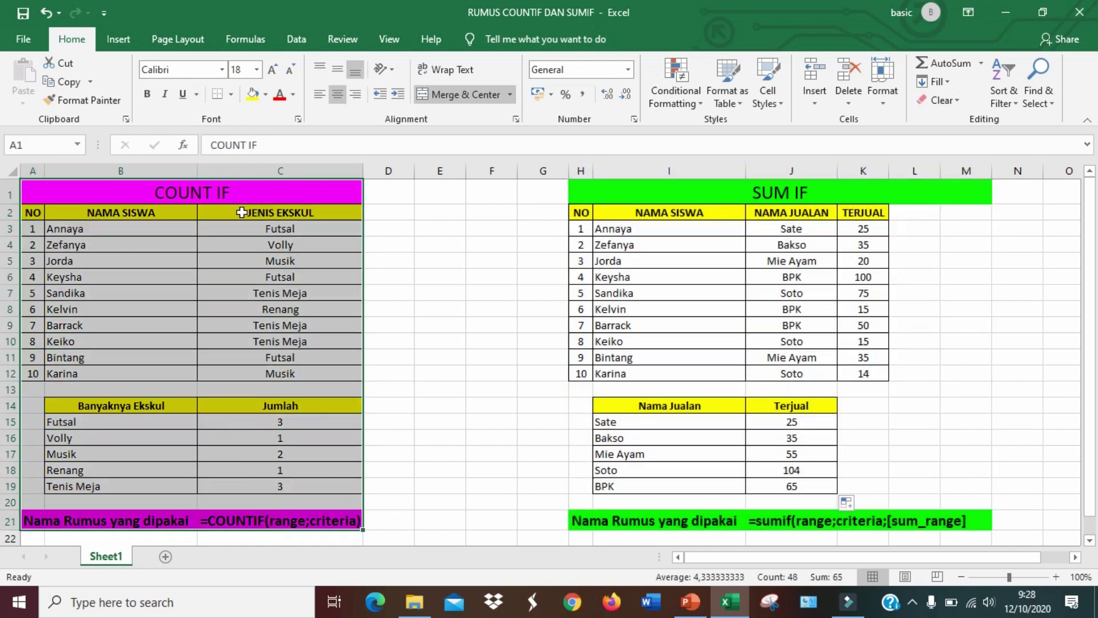
- Review the COUNTIF formulas in C16 and C15 alongside the formula syntax in C21
click(302, 444)
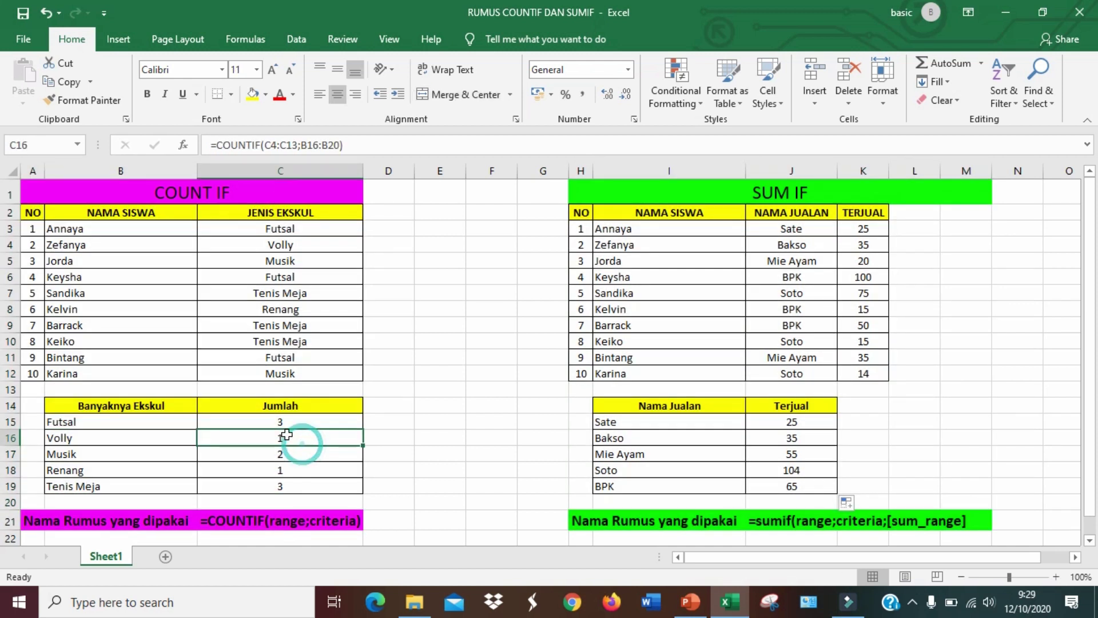
click(286, 521)
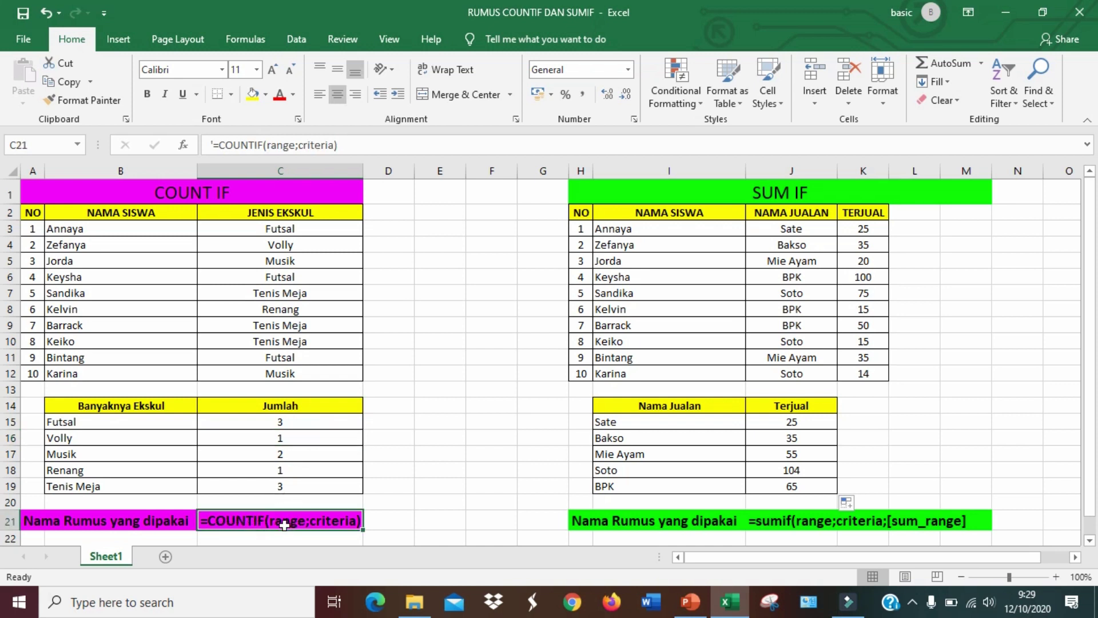
click(279, 425)
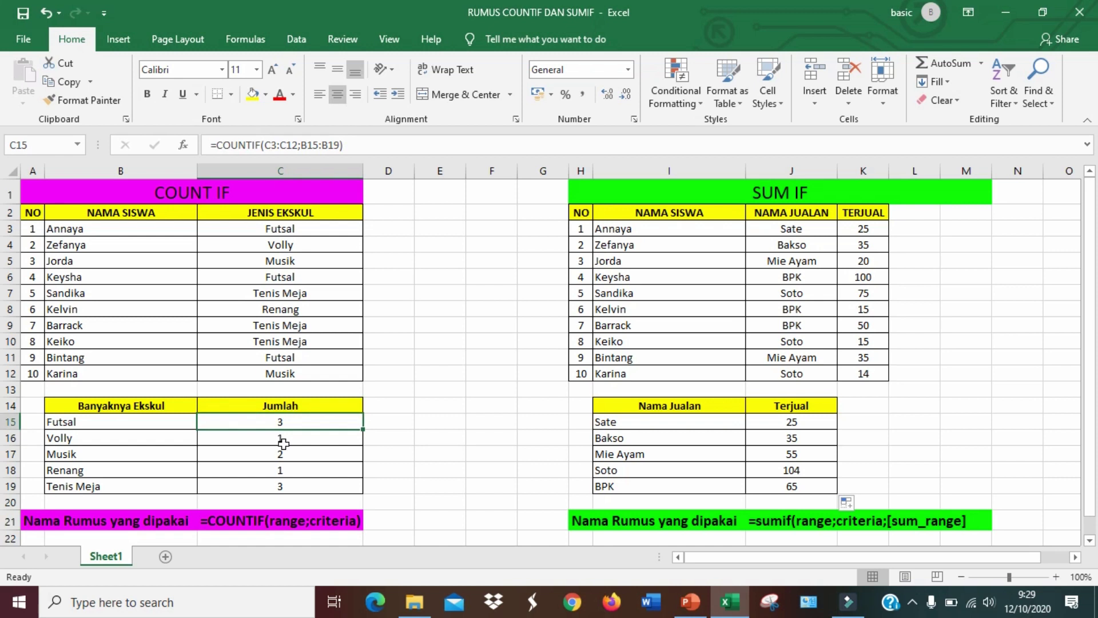